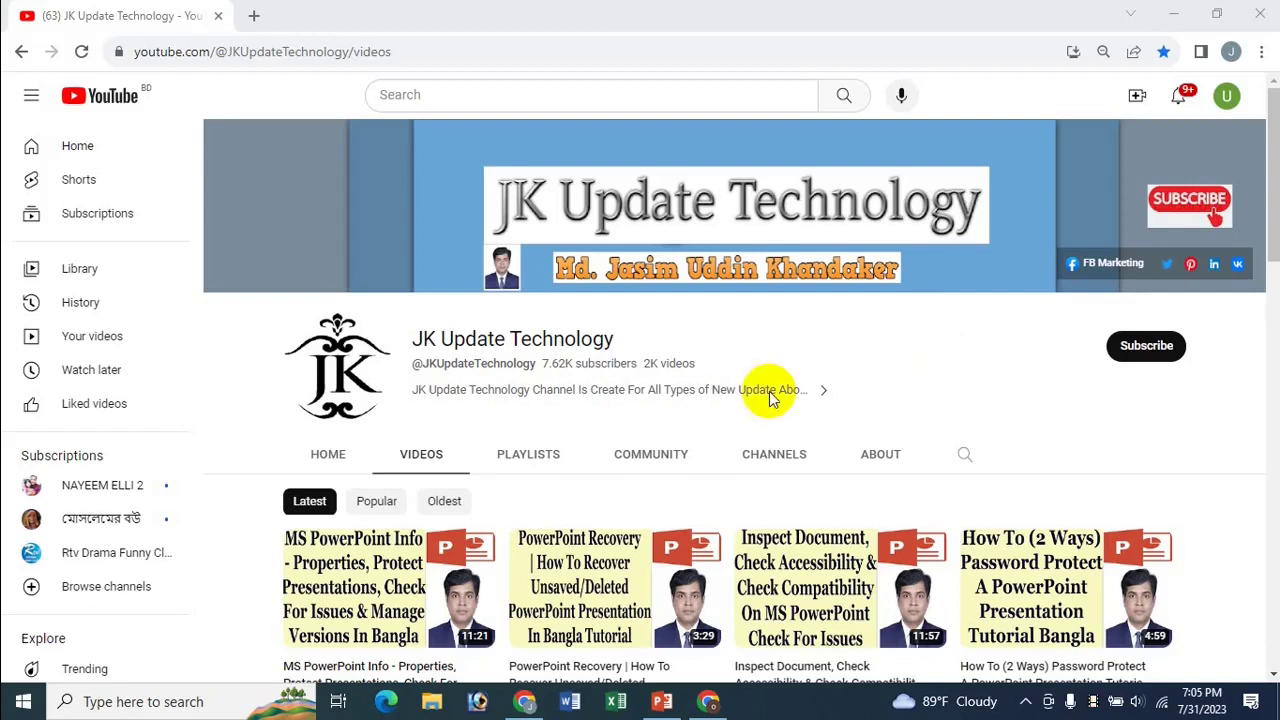
Step: Switch from Chrome to the open five-slide PowerPoint presentation
left_click(662, 701)
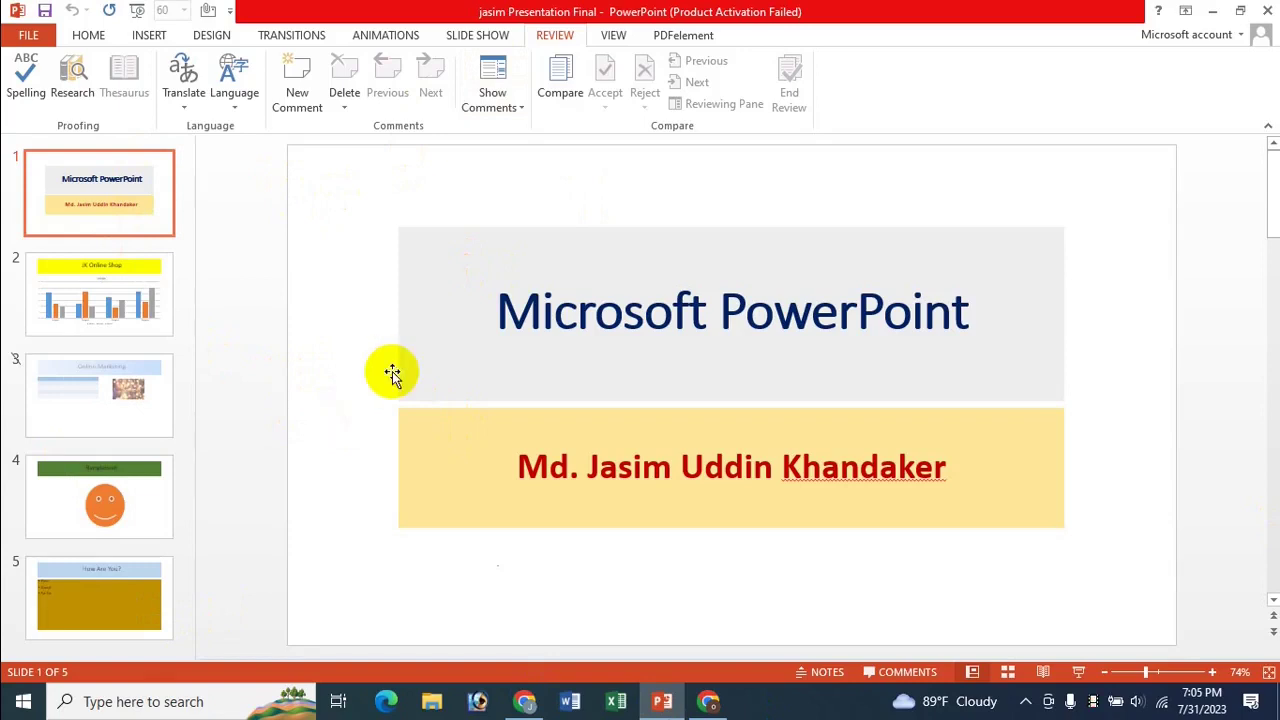
Step: Open the Publish Slides dialog from File > Share > Publish Slides
left_click(35, 40)
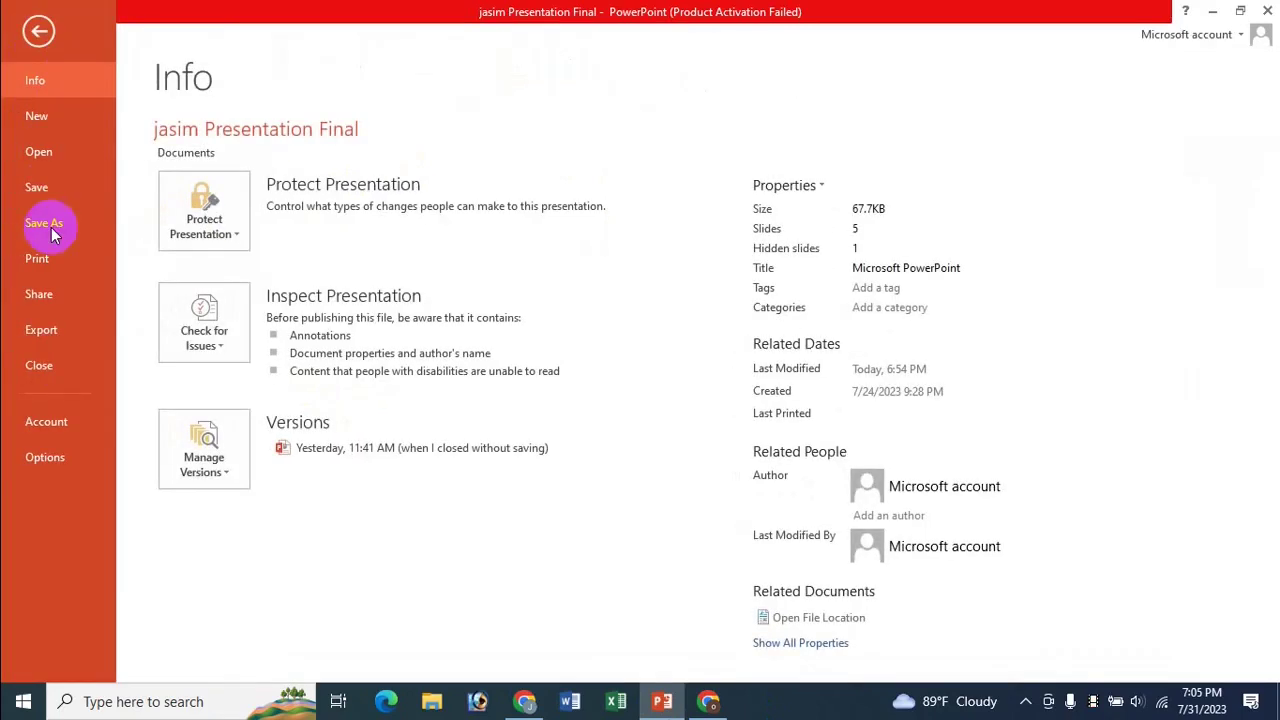
left_click(40, 298)
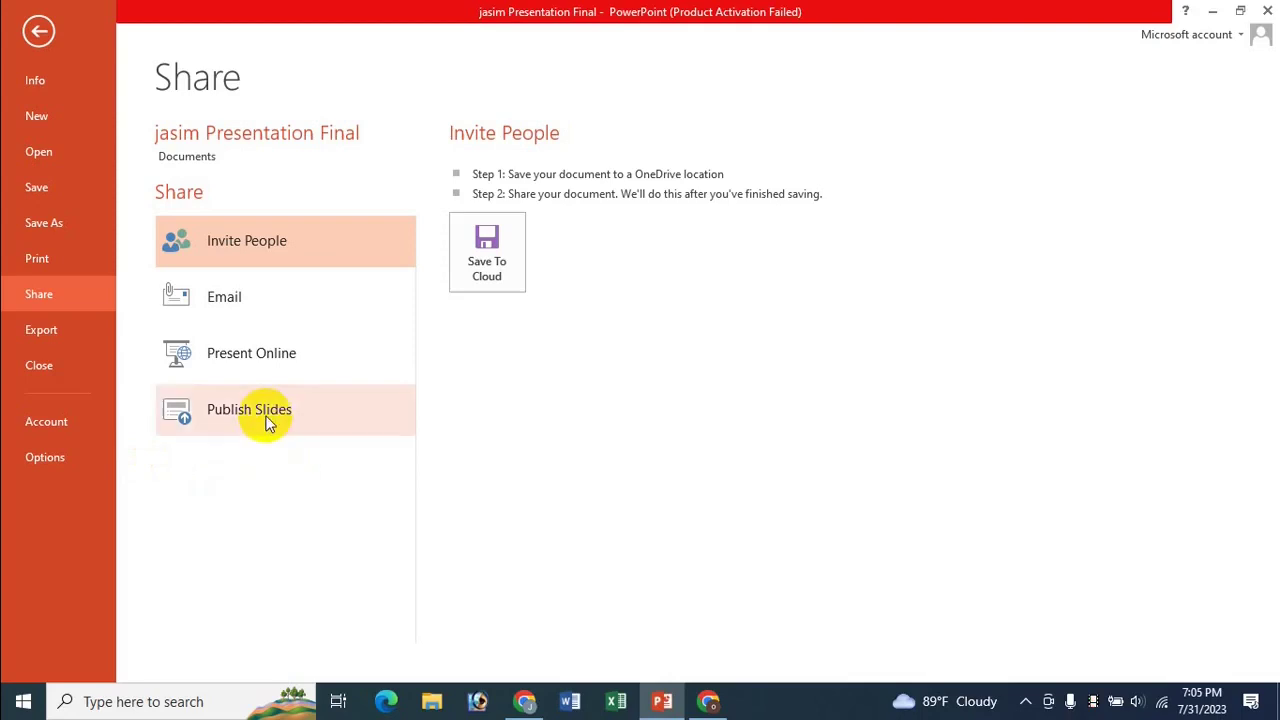
left_click(263, 413)
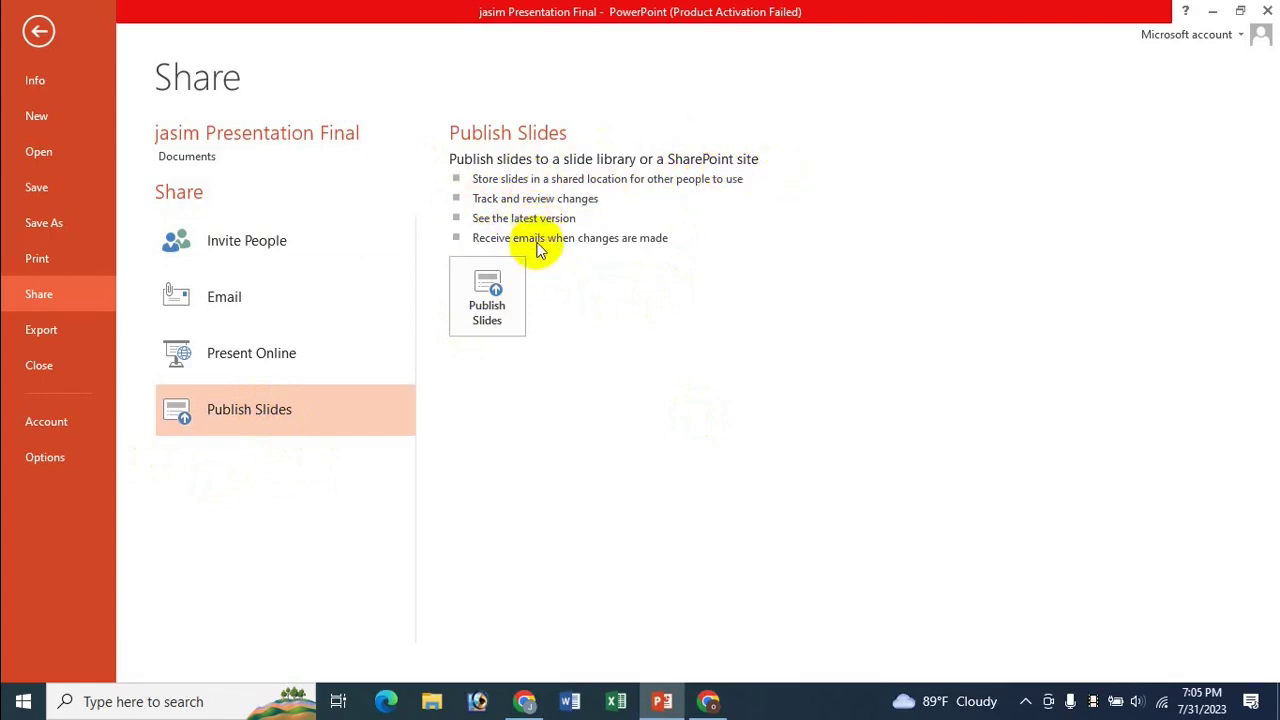
left_click(487, 318)
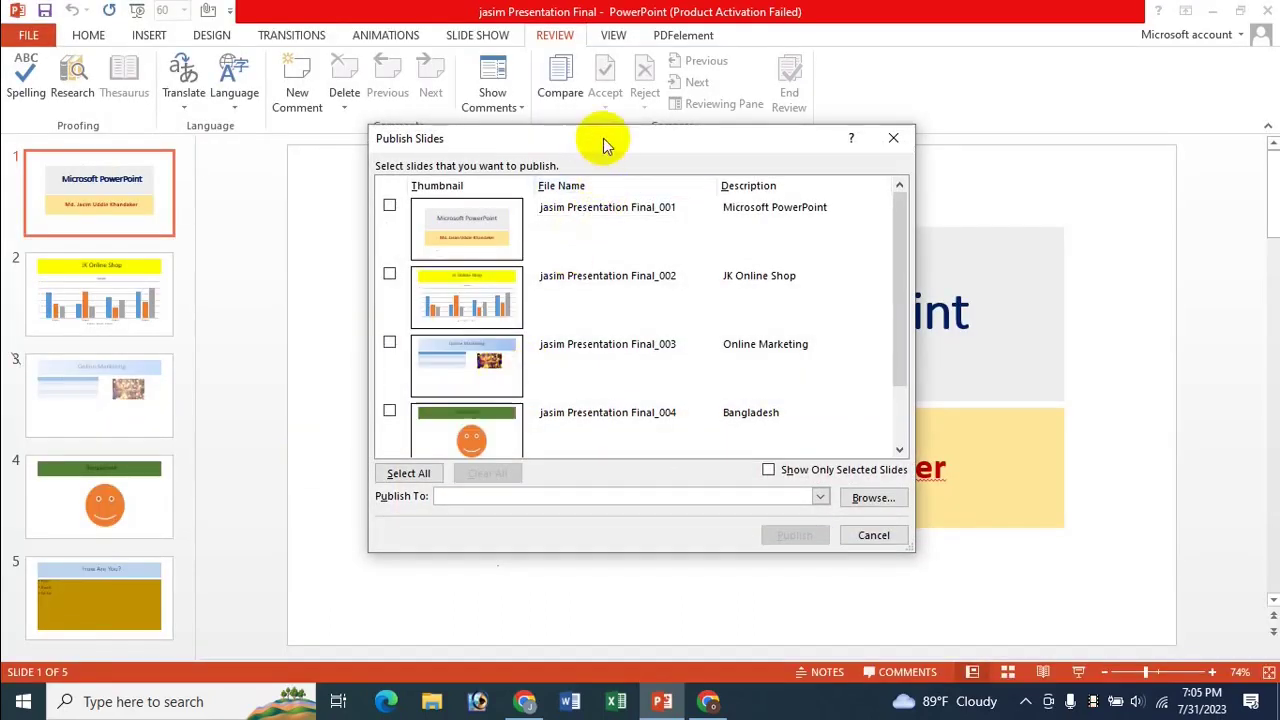
Step: Look over the file name and description fields for slides 1 and 2
left_click_drag(603, 138, 559, 140)
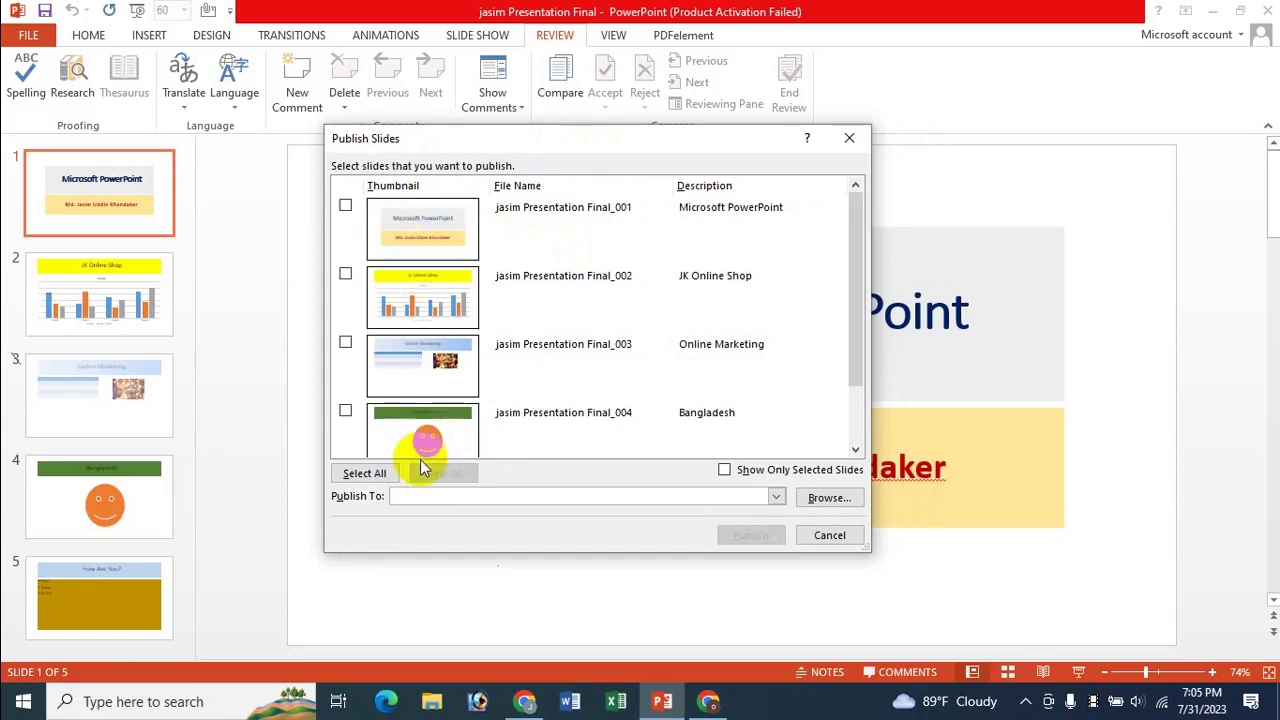
left_click(571, 208)
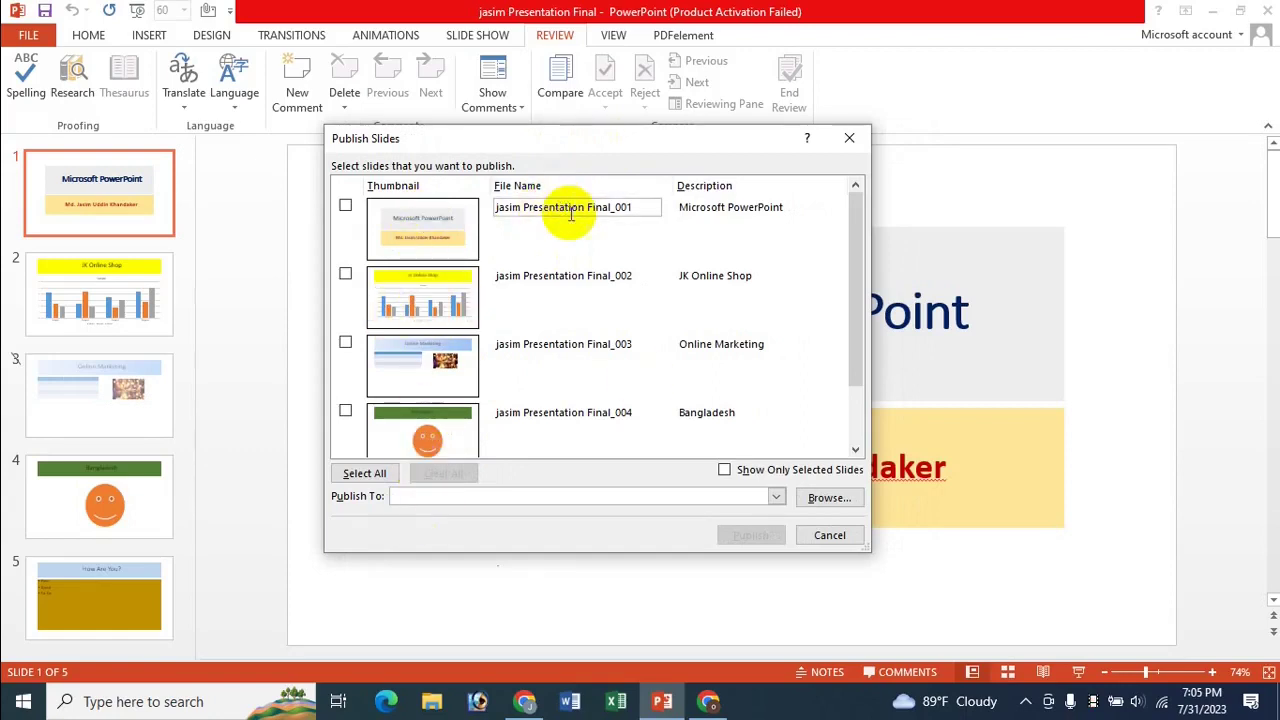
left_click(728, 208)
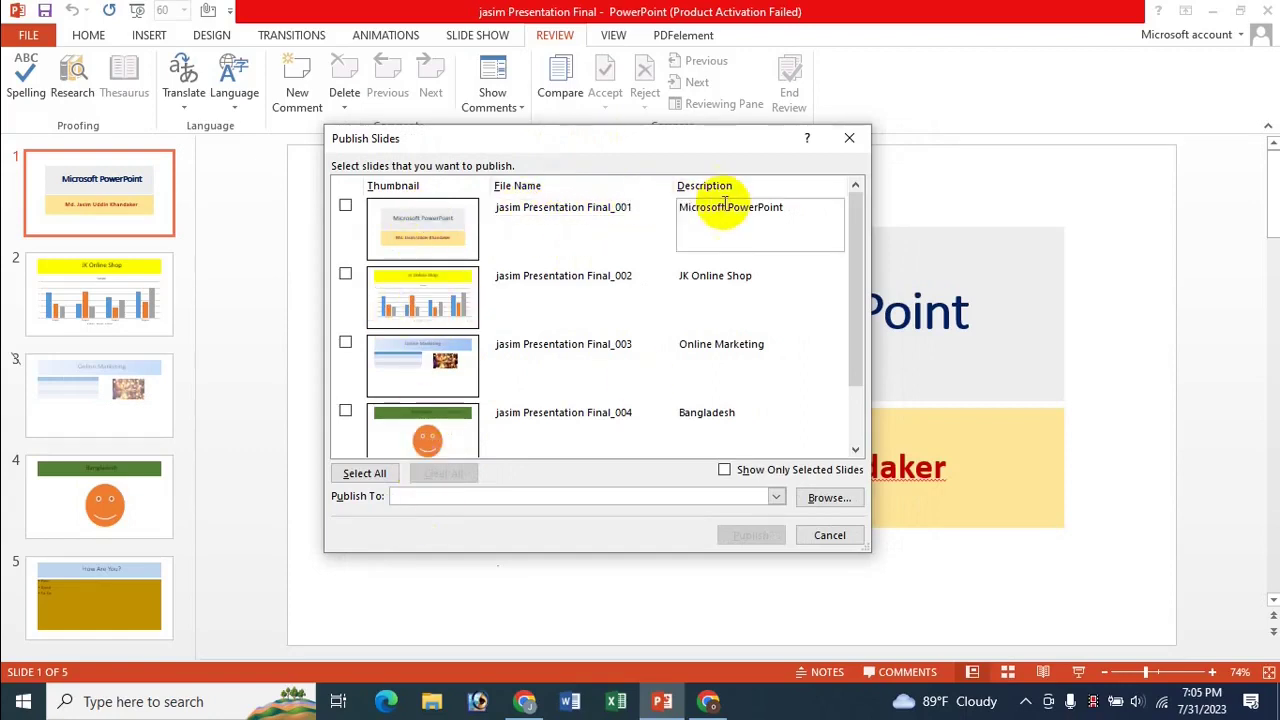
left_click(525, 277)
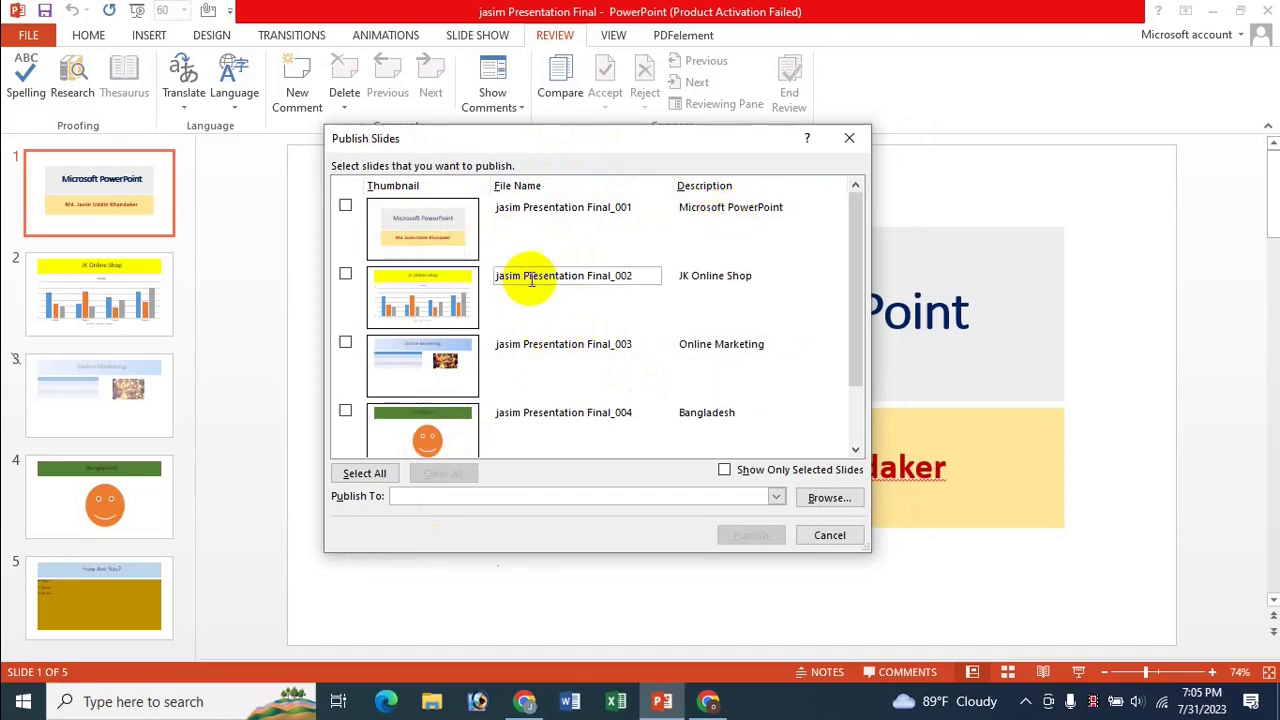
left_click(610, 215)
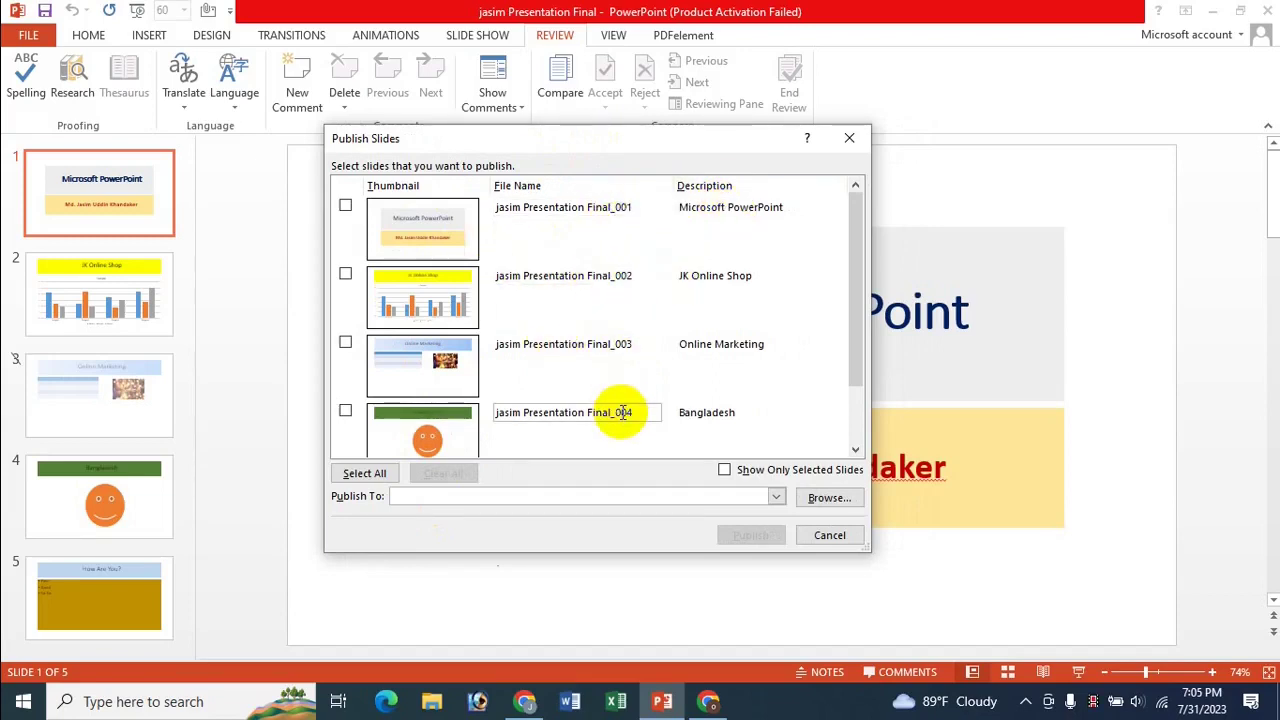
Step: Rename slide 3's file to 'jasim Presentation ok' and append 'dsfds' to its Online Marketing description
left_click(542, 343)
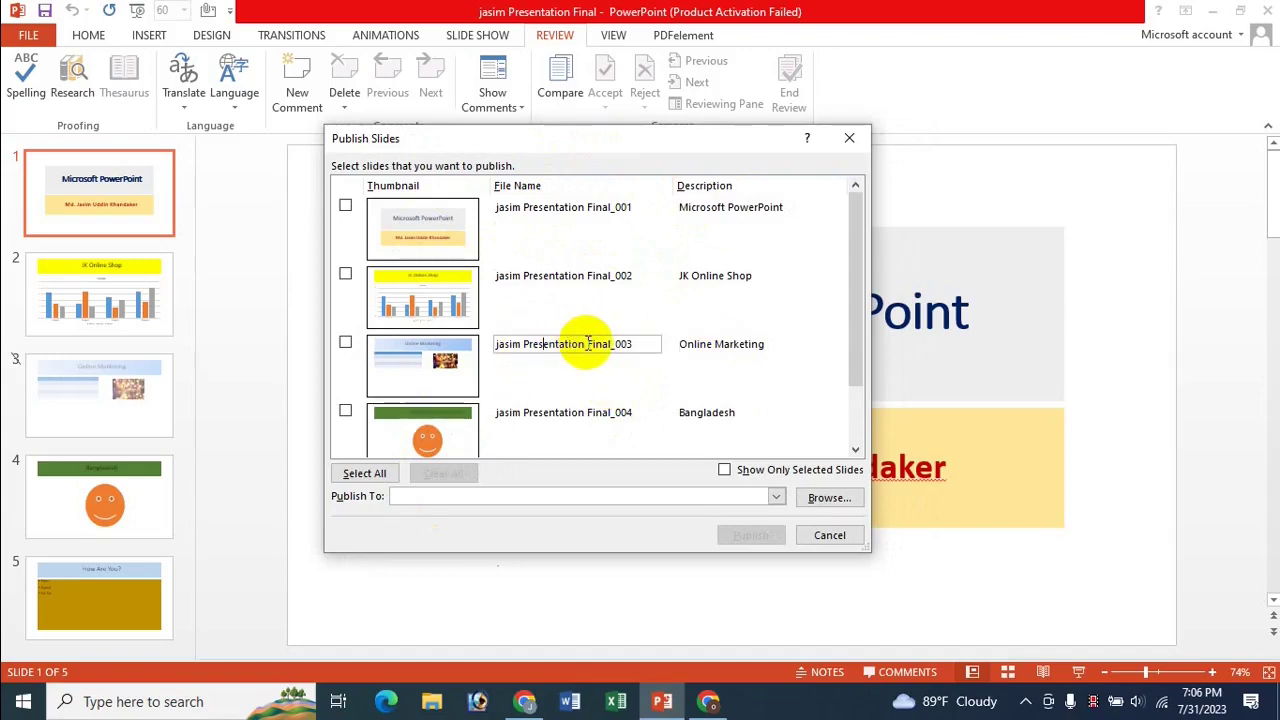
left_click(587, 343)
type("ok")
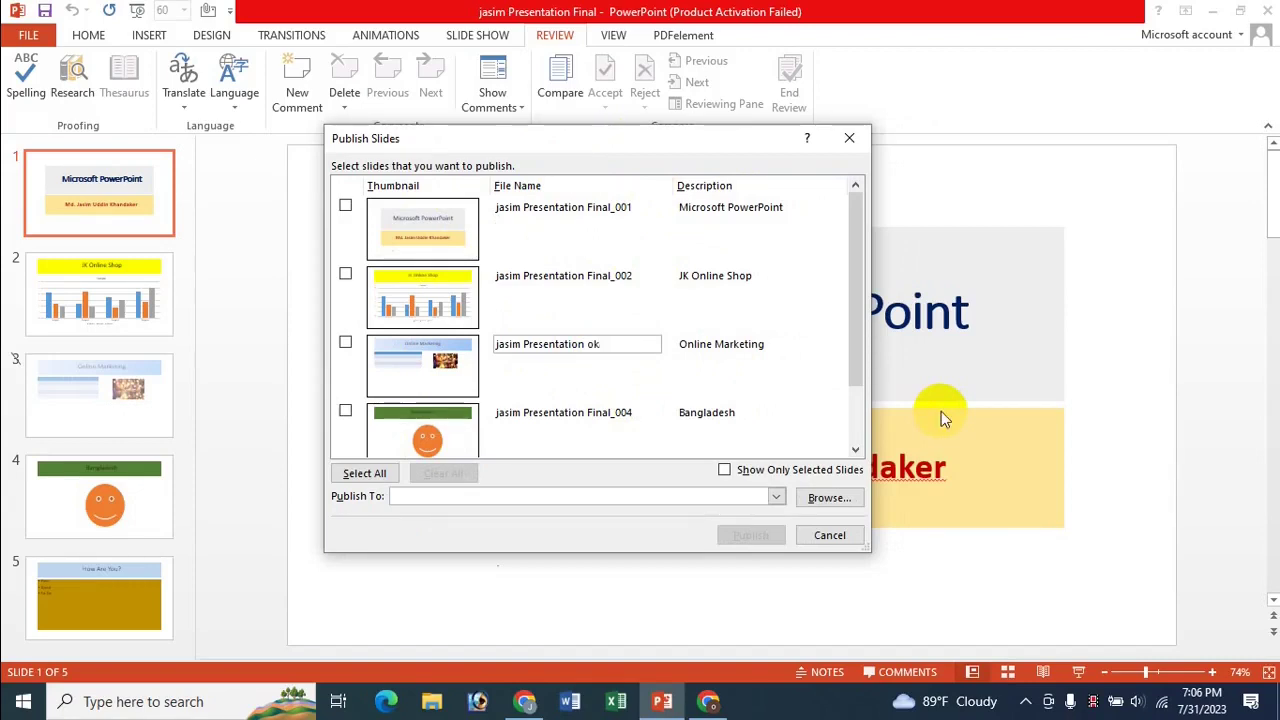
left_click(695, 356)
left_click(766, 350)
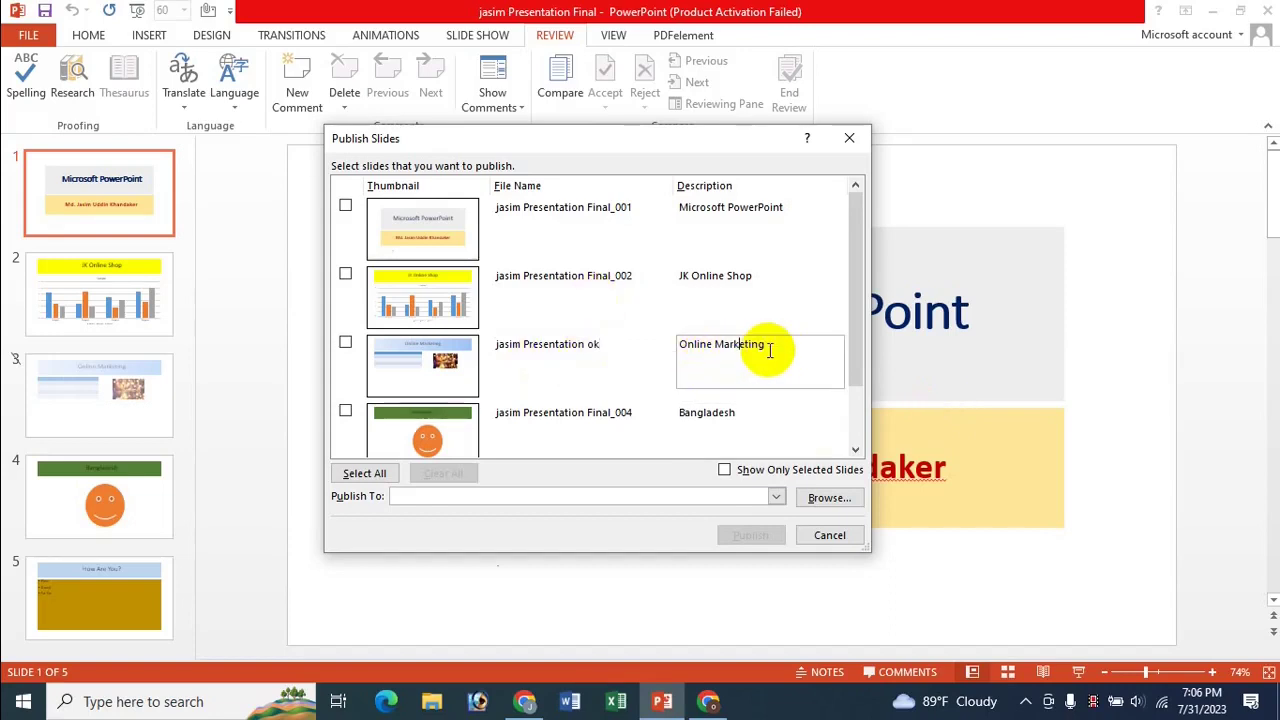
type(" dsfds")
left_click(549, 344)
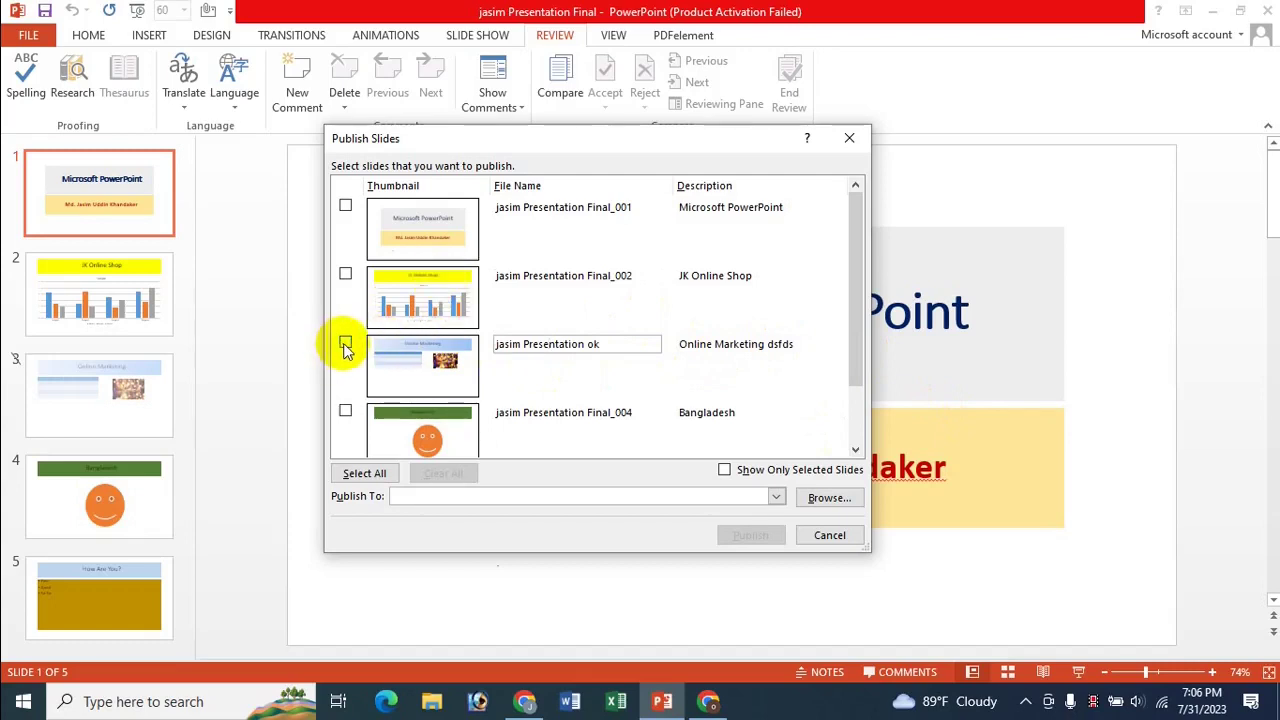
Step: Tick slides 3 and 5 for publishing and bring up the Publish To folder picker
left_click(345, 344)
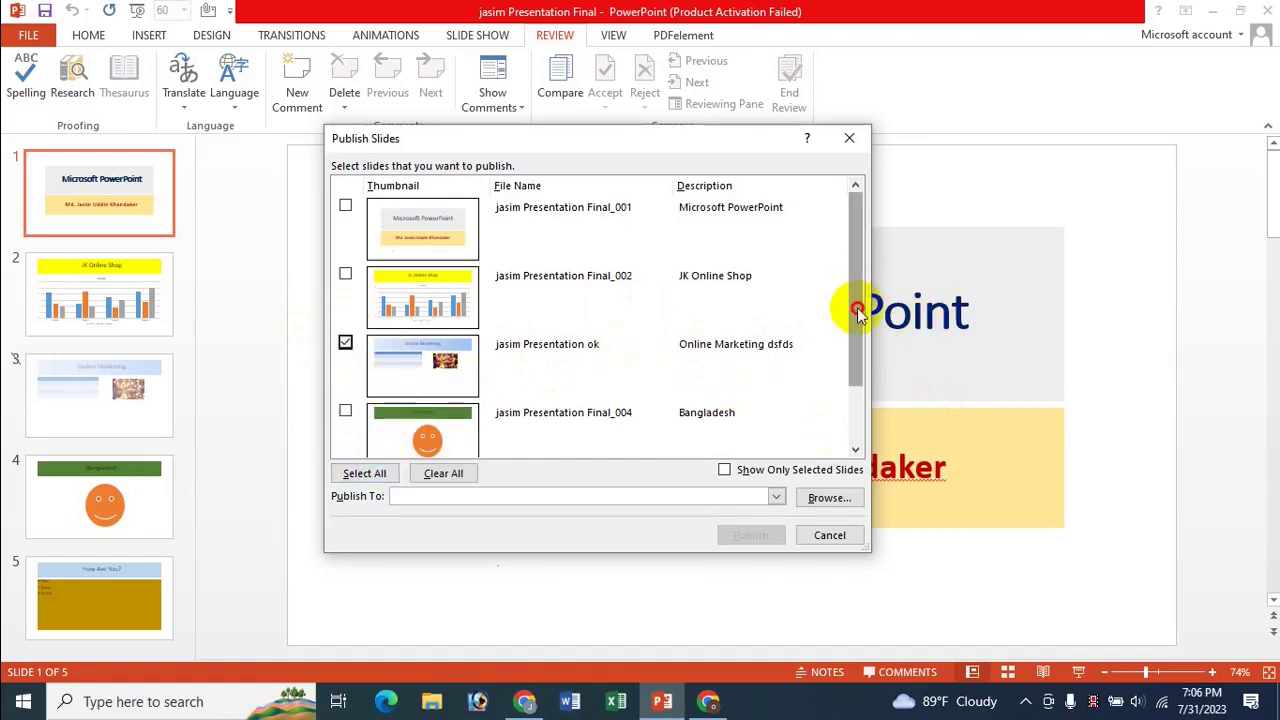
scroll(849, 320, "down", 2)
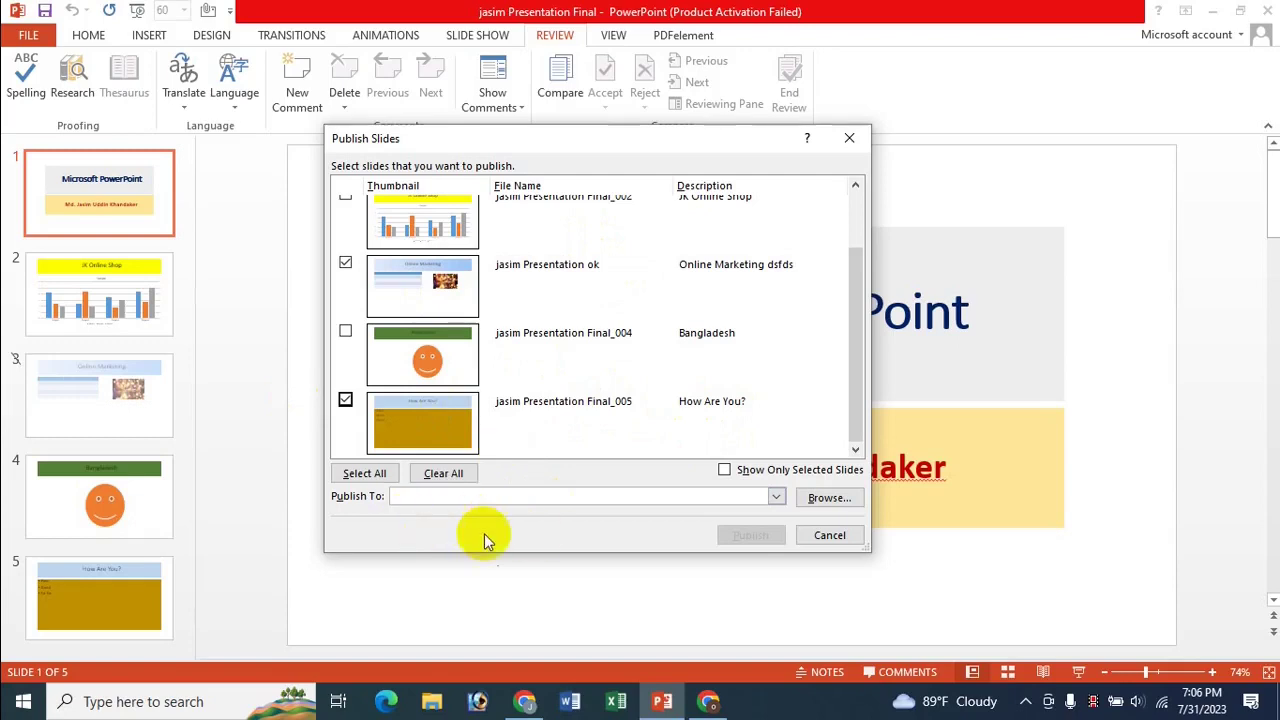
key("alt")
left_click(838, 500)
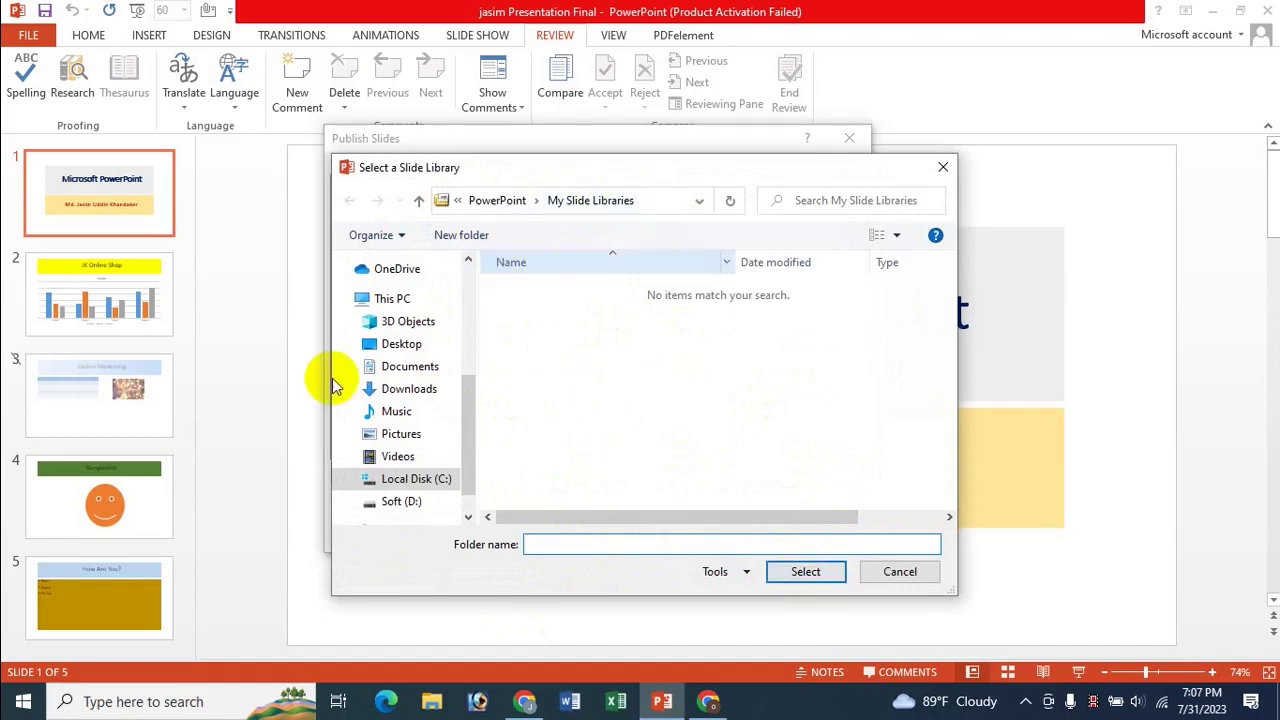
mouse_move(410, 378)
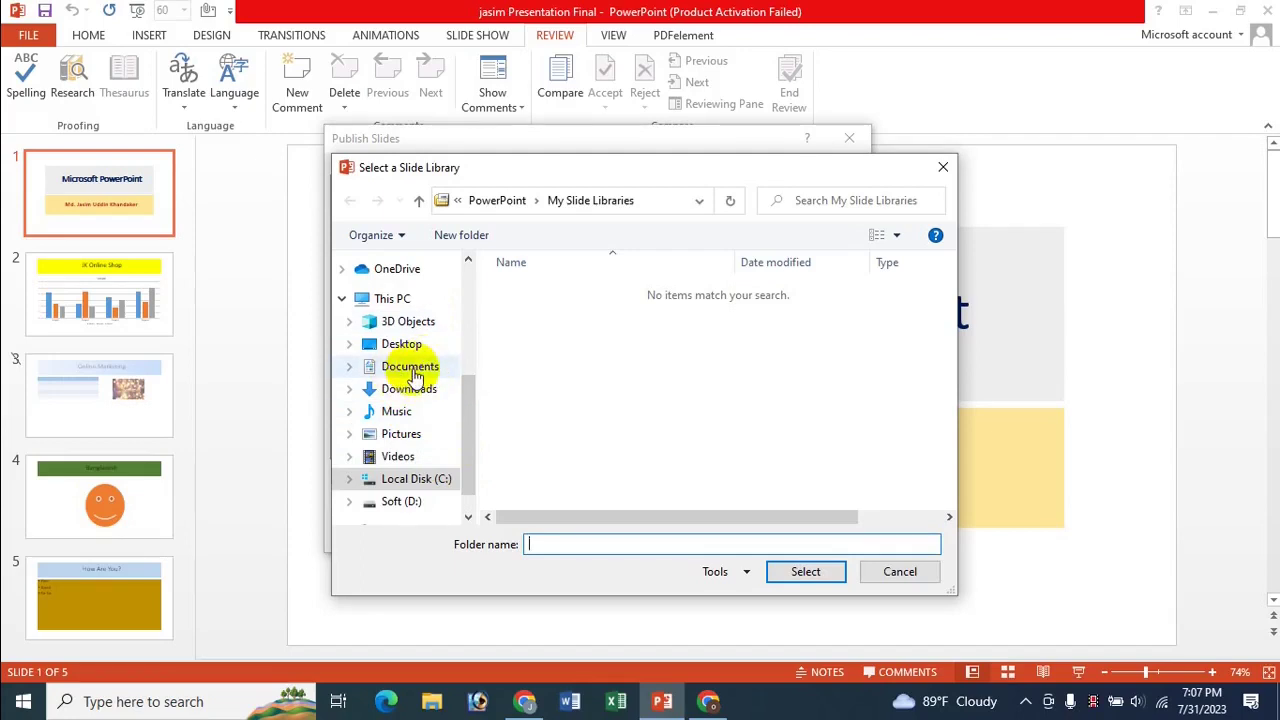
Step: Set the publish destination to the Documents\MS PowerPoint folder
left_click(414, 370)
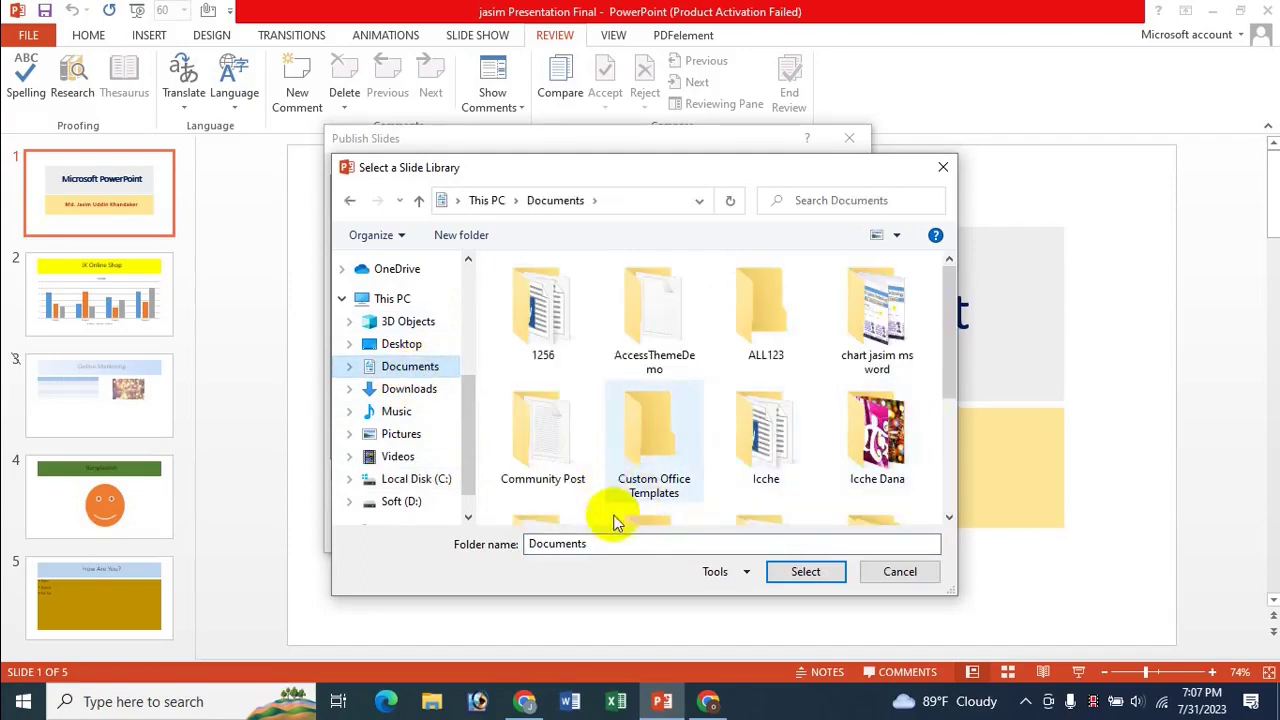
left_click_drag(954, 305, 944, 449)
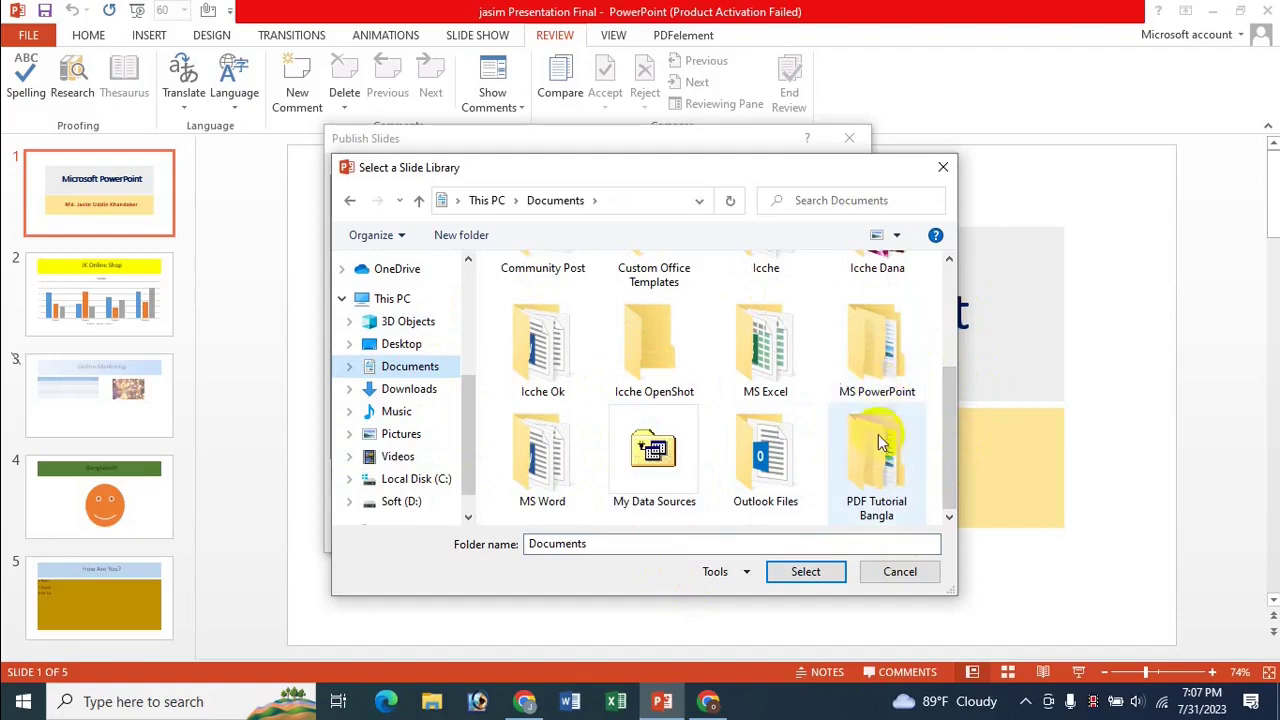
double_click(890, 398)
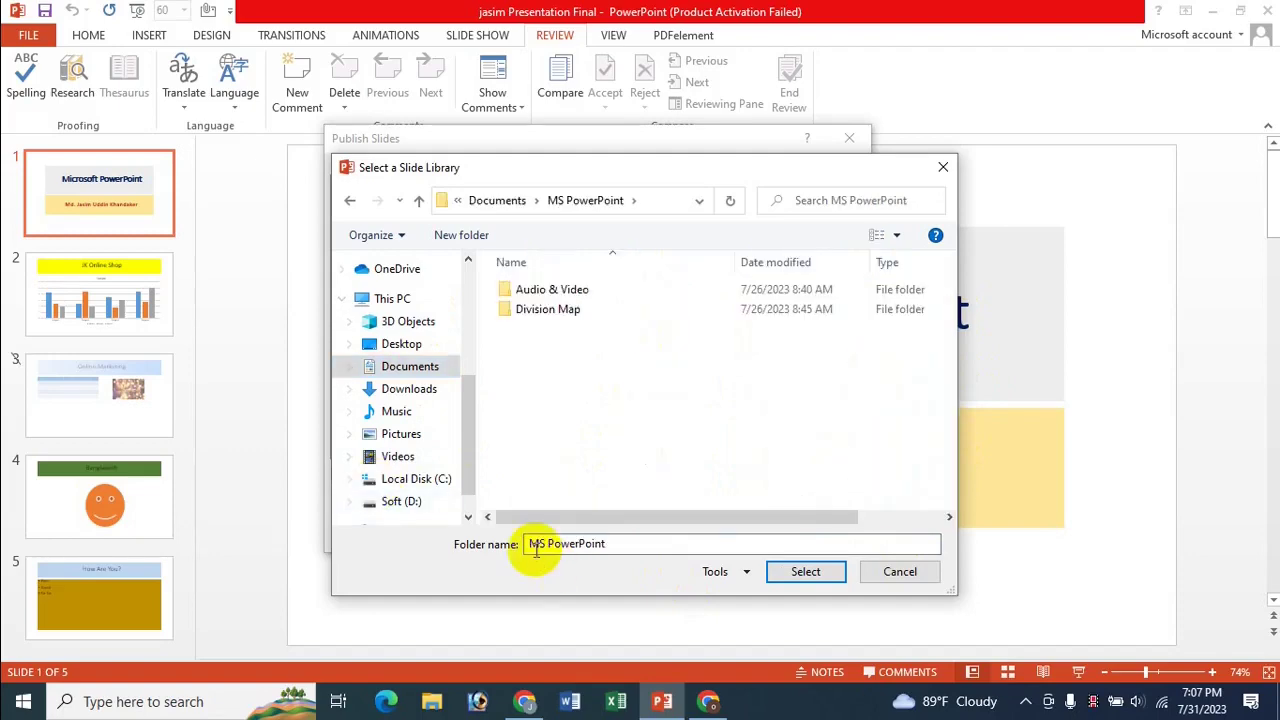
left_click(805, 571)
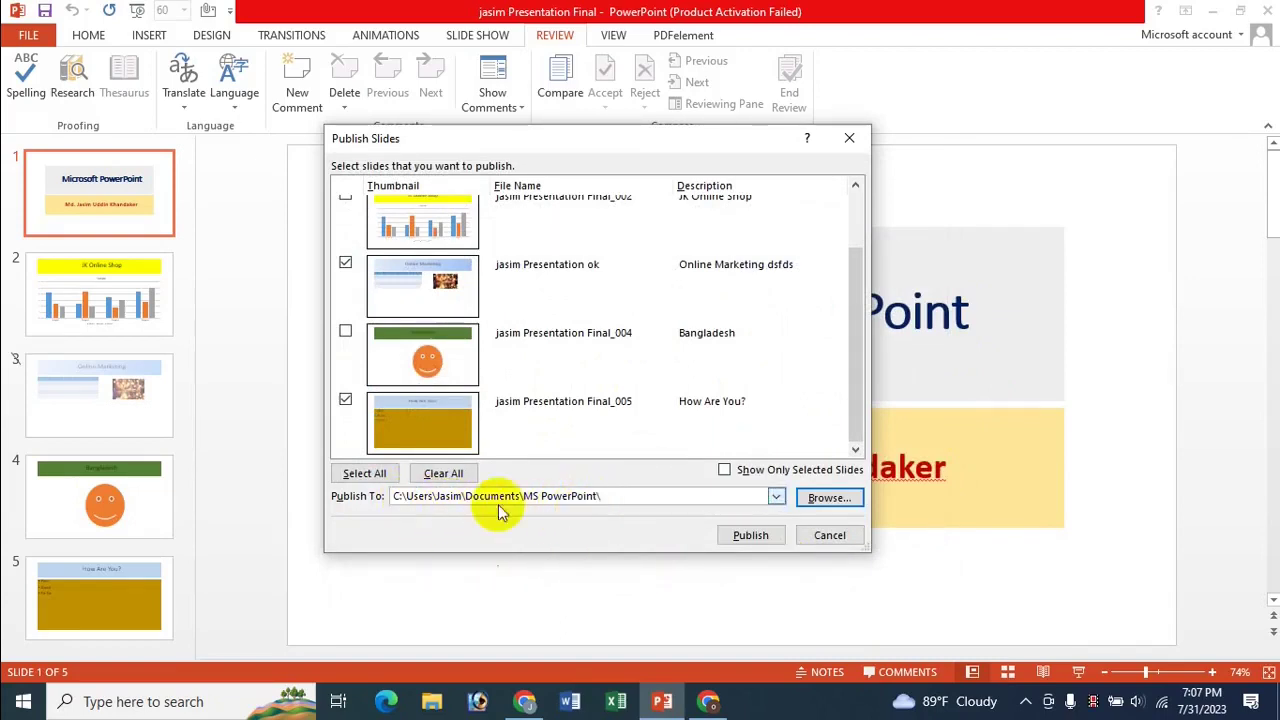
Step: Publish the checked slides 3 and 5 as separate presentation files
left_click(345, 261)
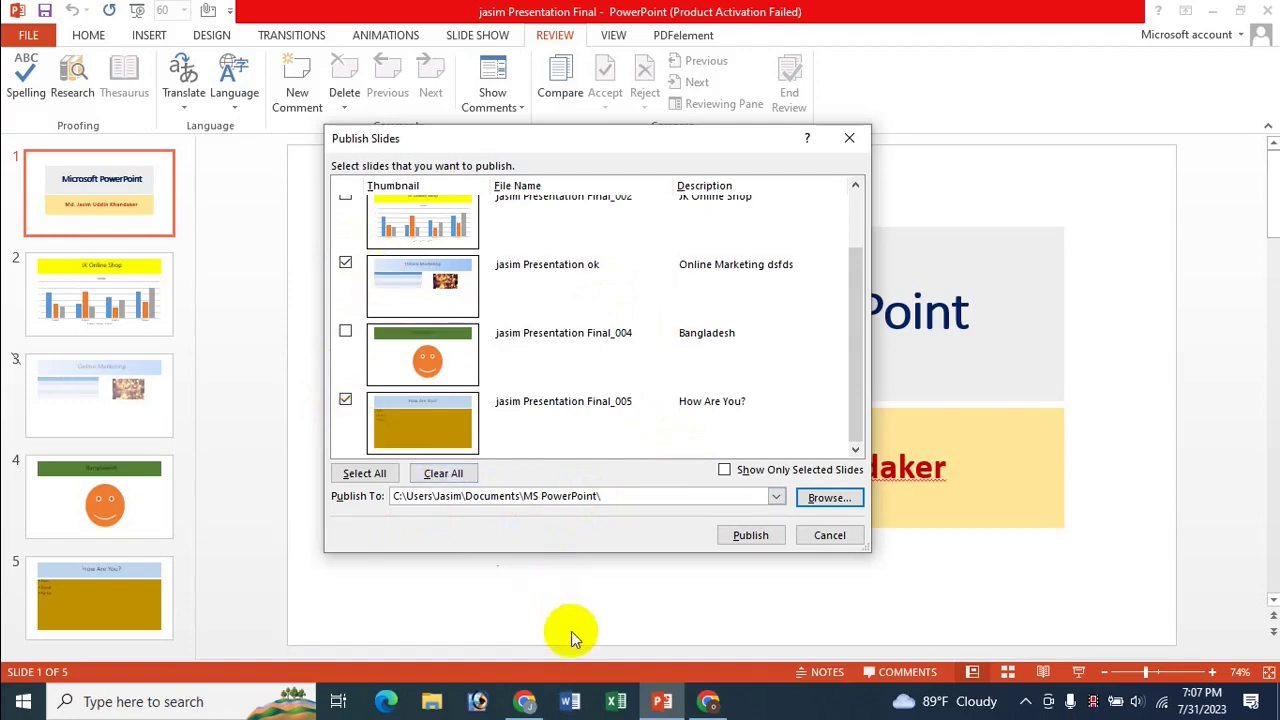
left_click(748, 537)
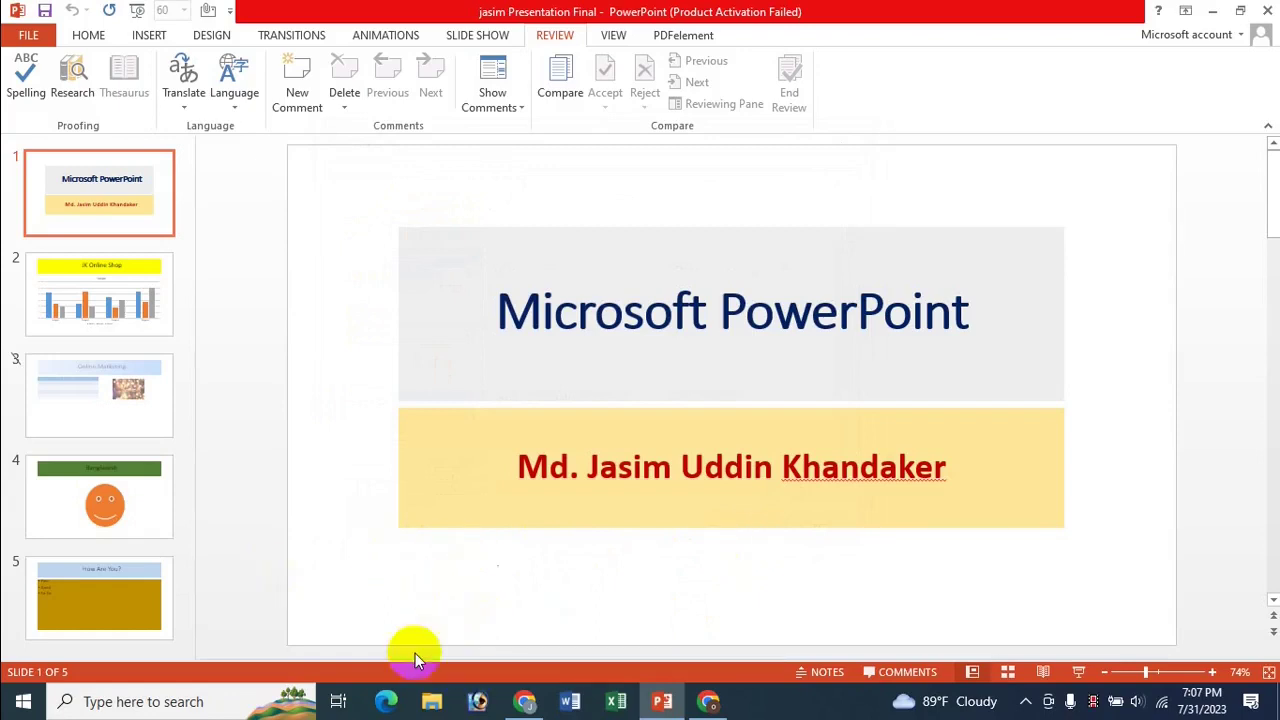
left_click(445, 703)
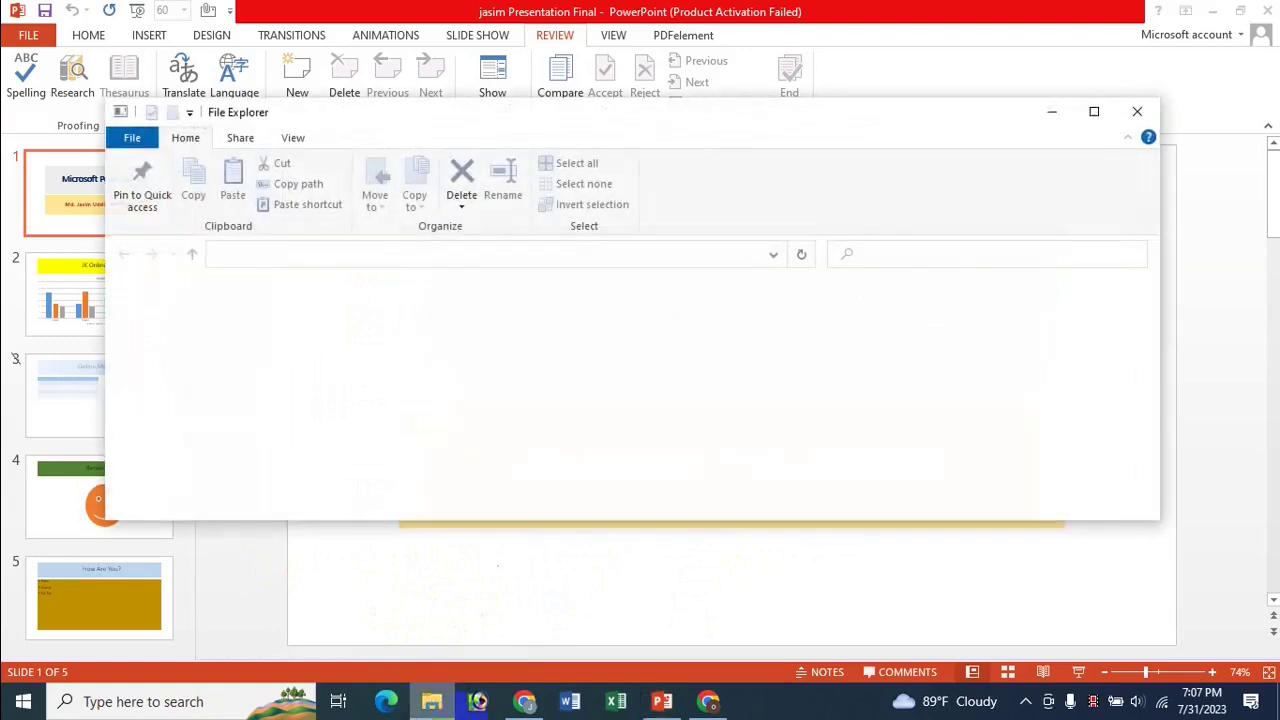
Step: In the maximized Explorer, open Documents\MS PowerPoint, then view and close jasim Presentation Final_005
left_click(1094, 118)
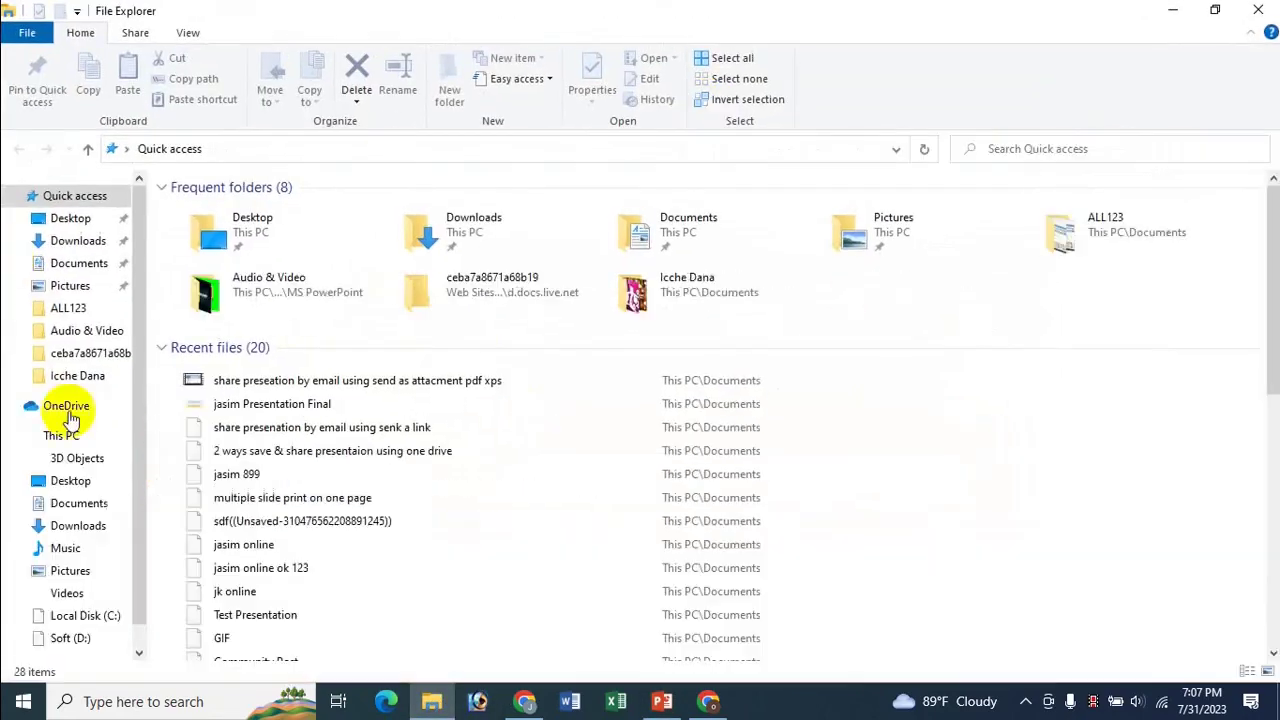
left_click(80, 505)
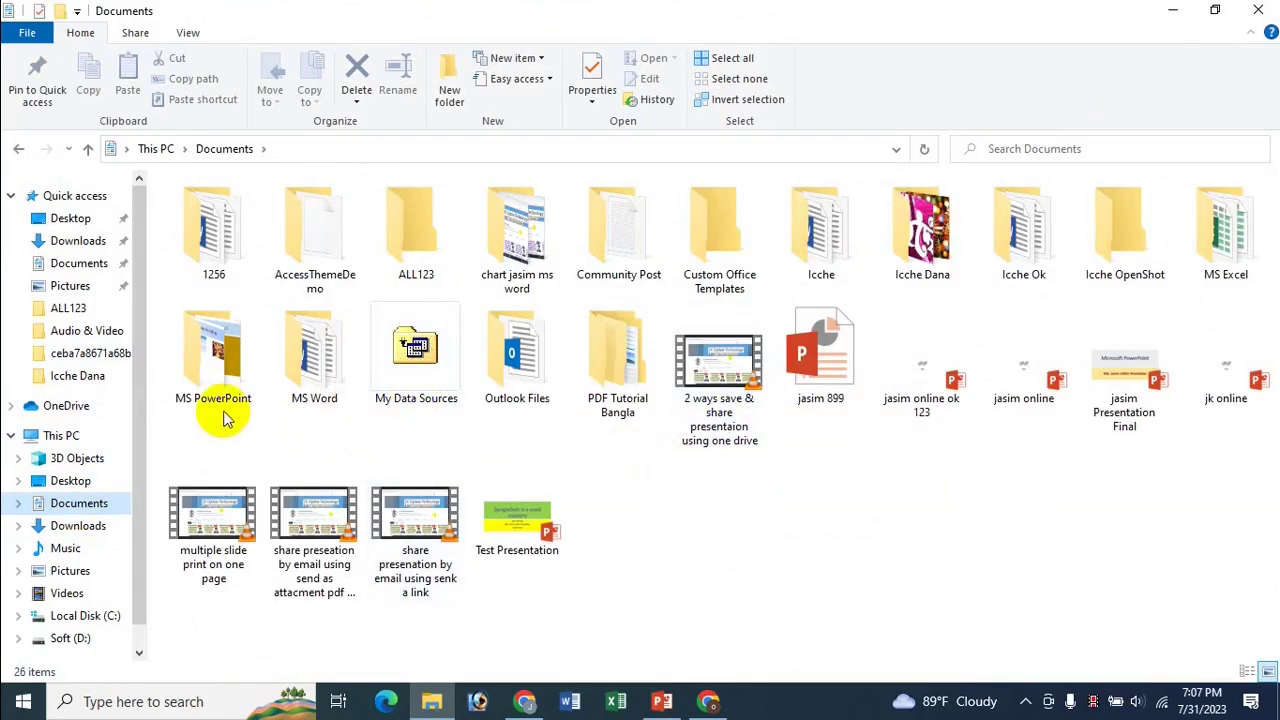
double_click(204, 385)
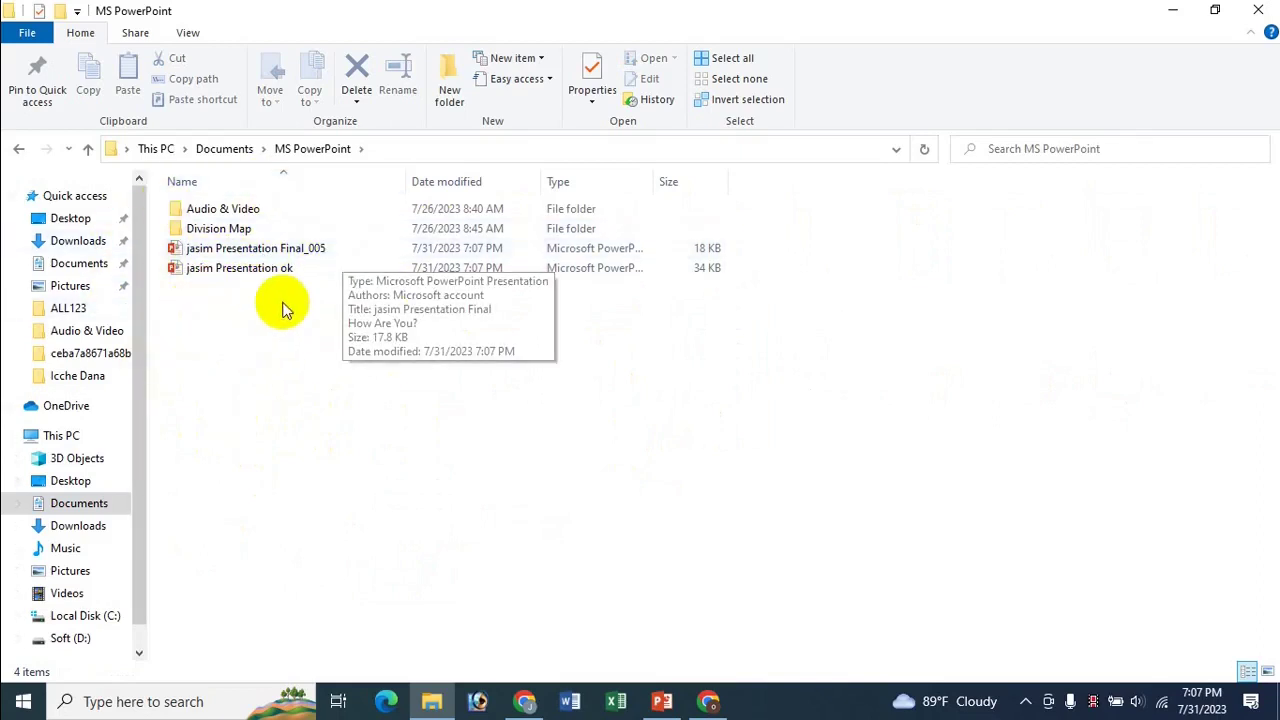
double_click(321, 248)
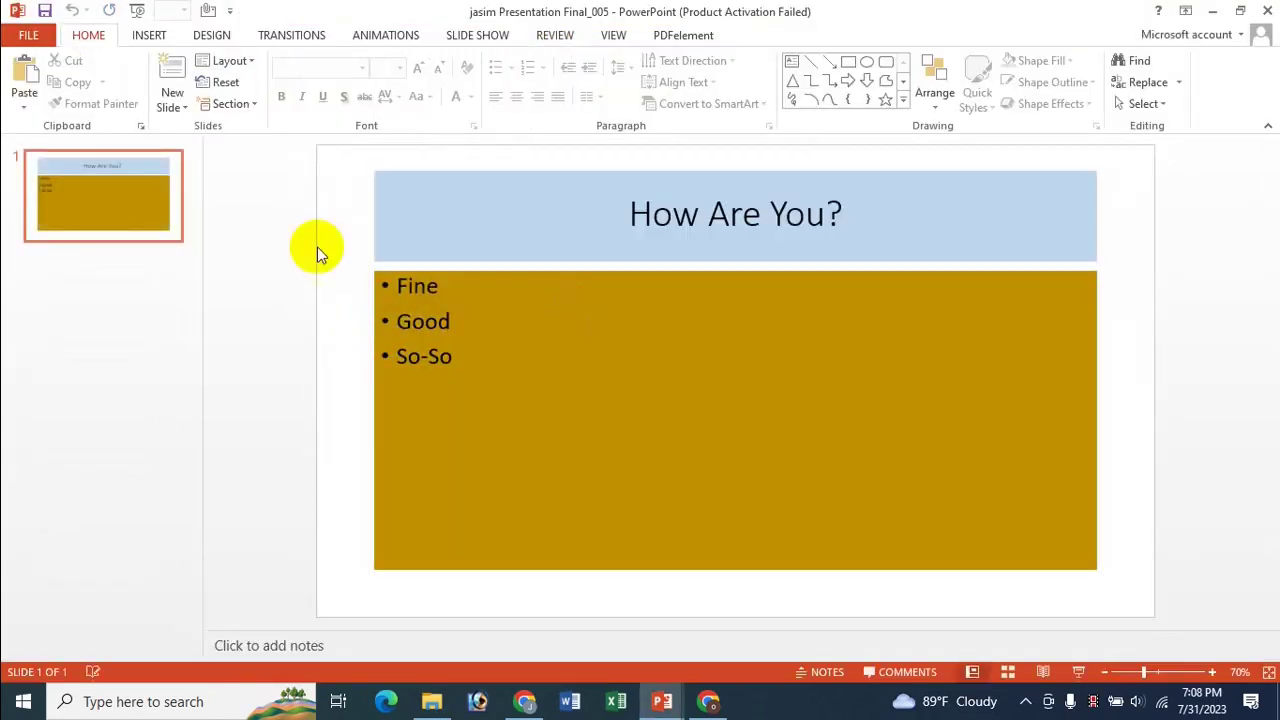
left_click(133, 209)
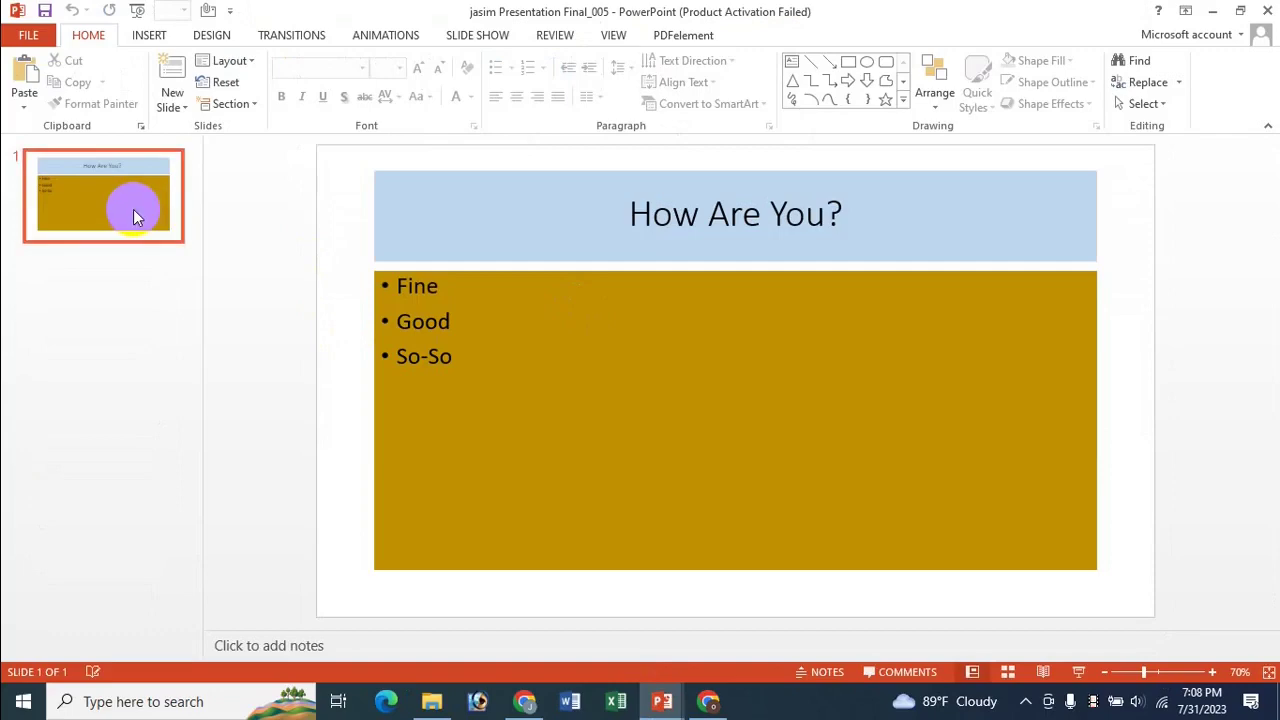
left_click(1267, 10)
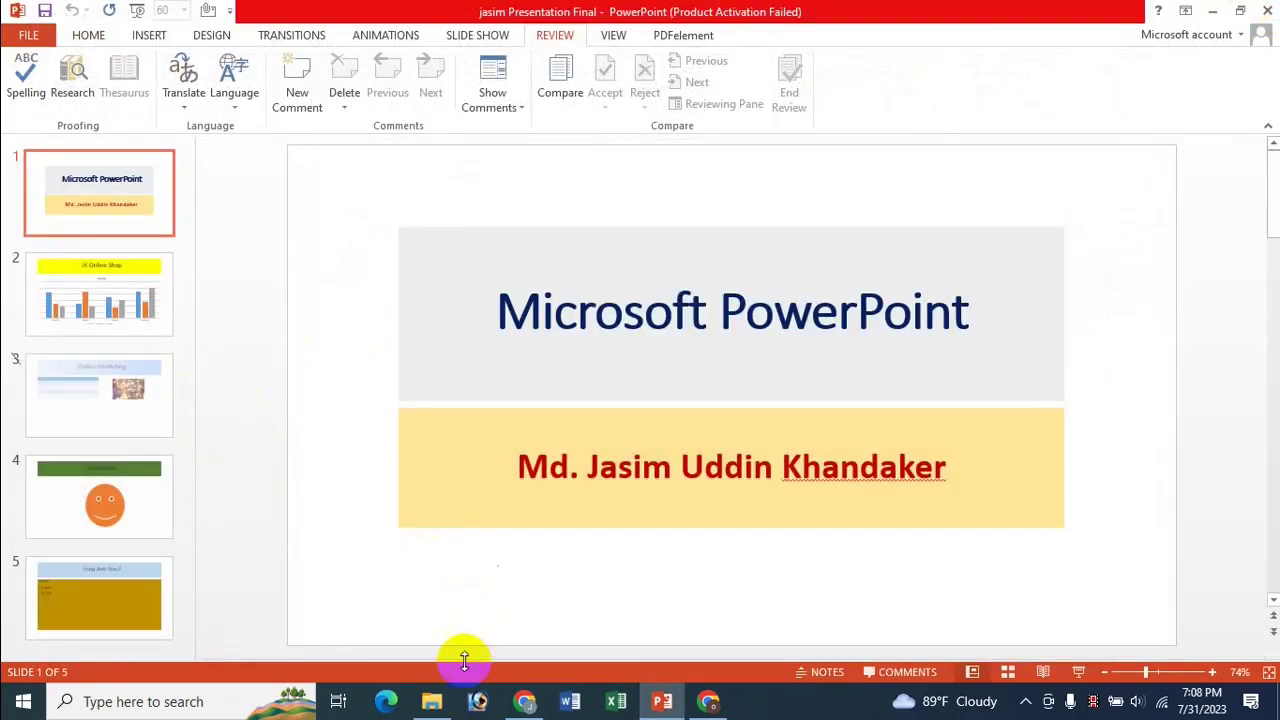
Step: Open jasim Presentation ok to check its single slide, then close it
left_click(432, 701)
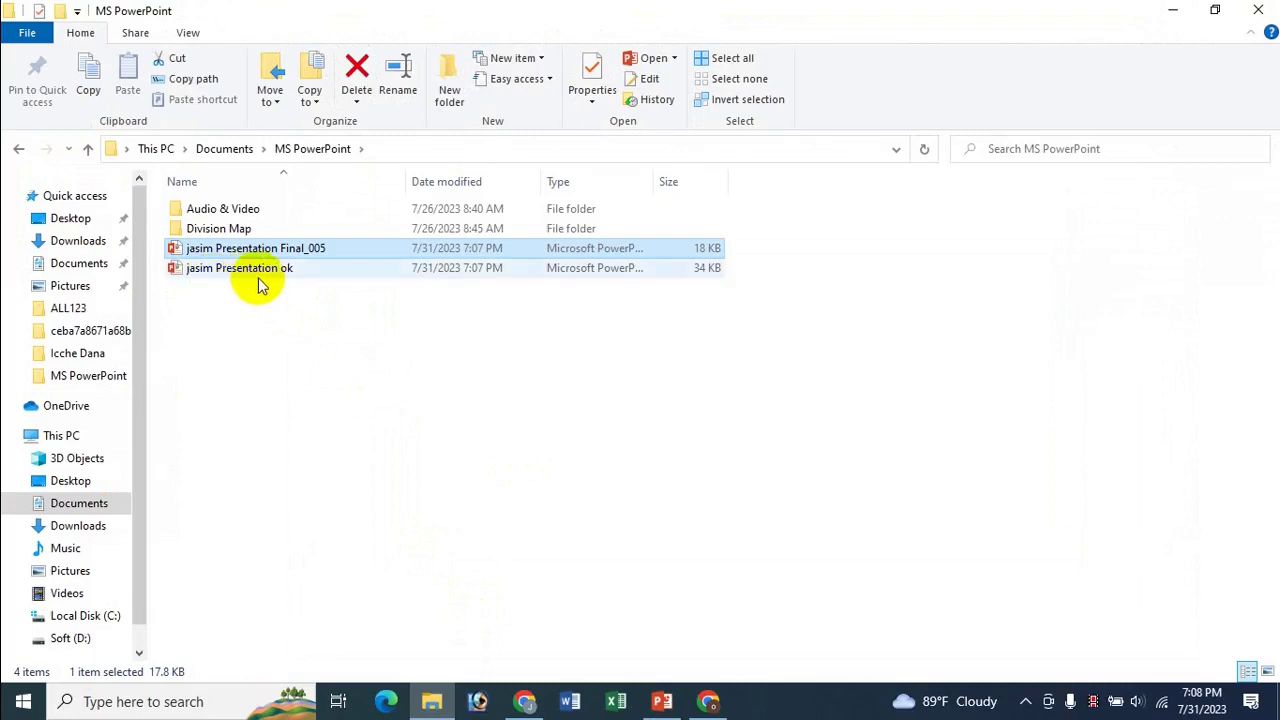
left_click(265, 275)
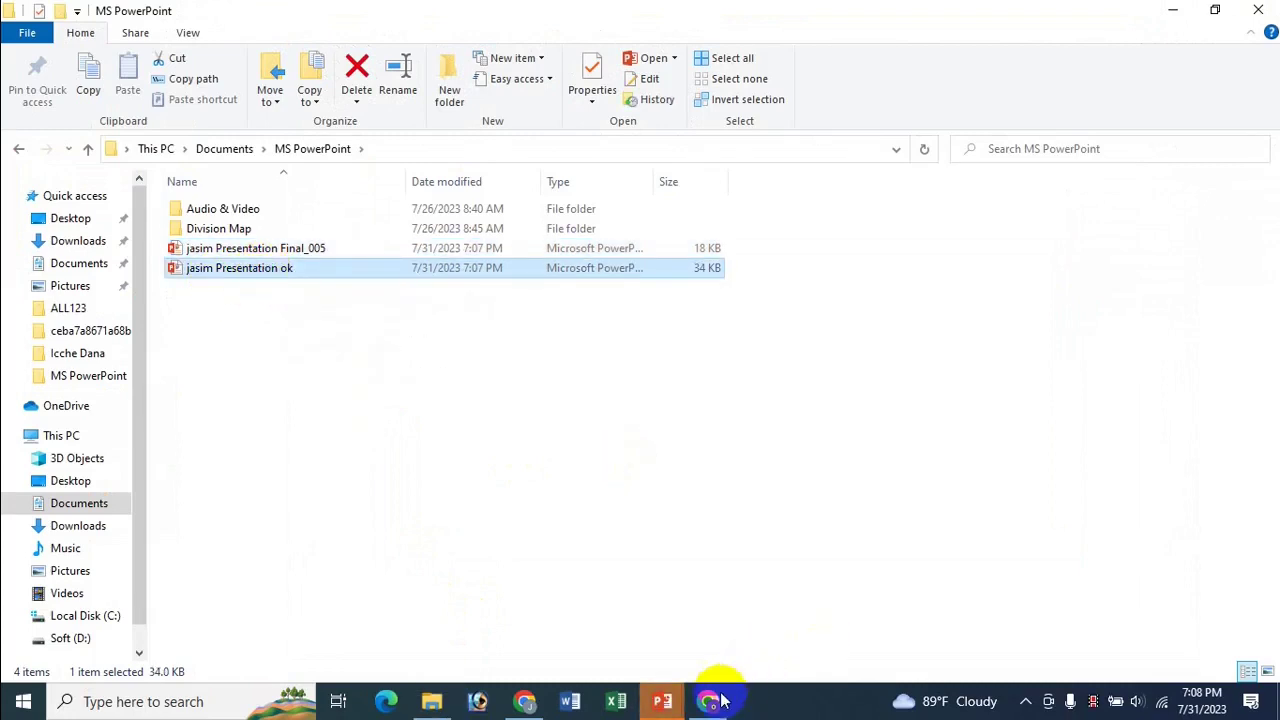
left_click(745, 630)
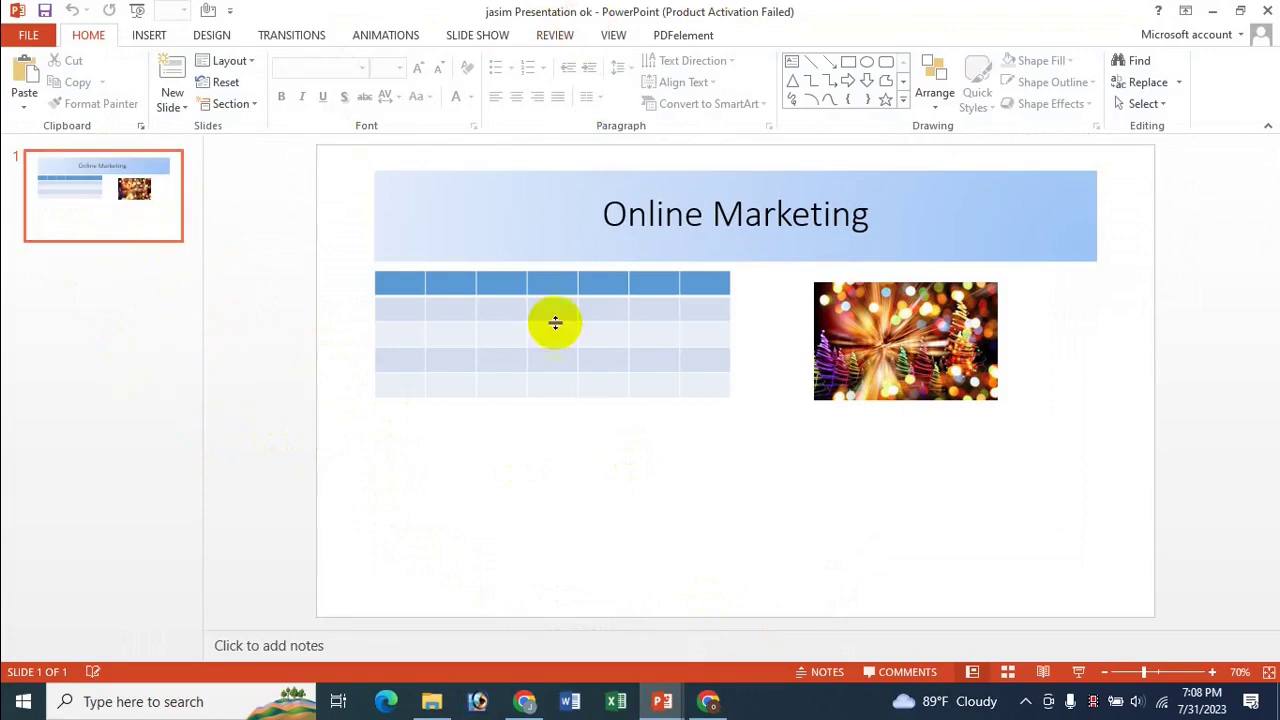
left_click(1267, 11)
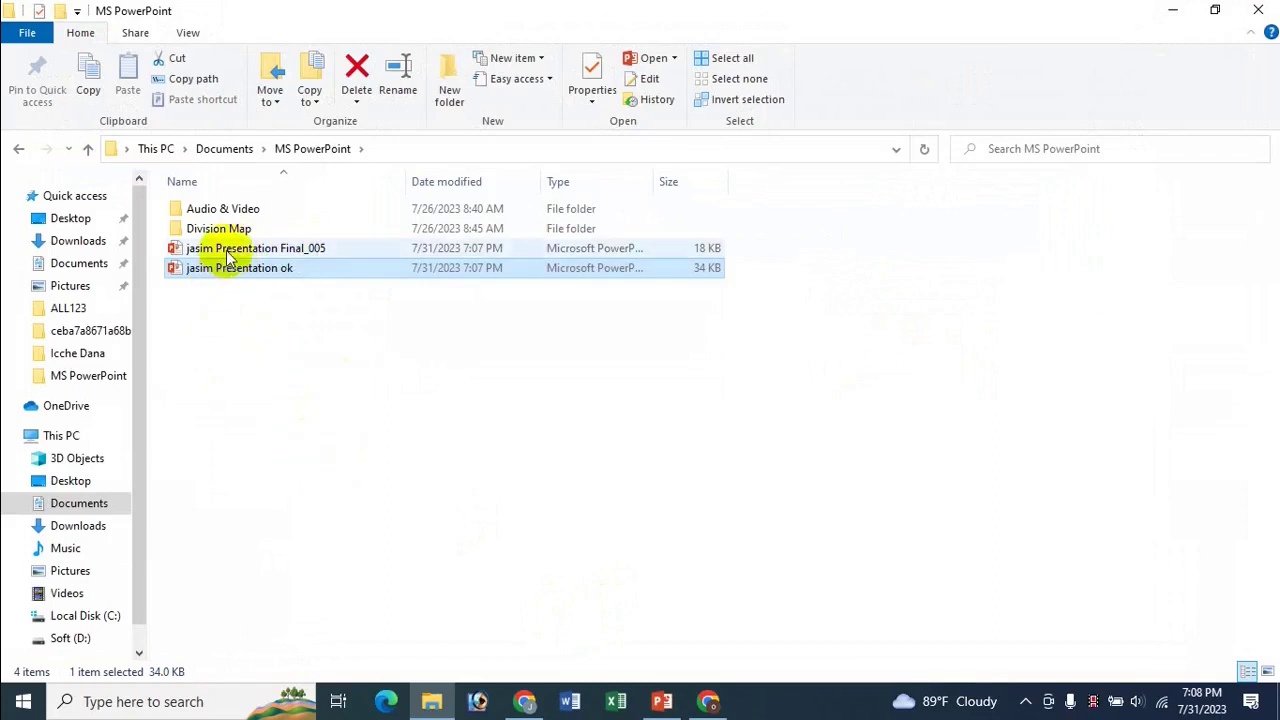
left_click(257, 355)
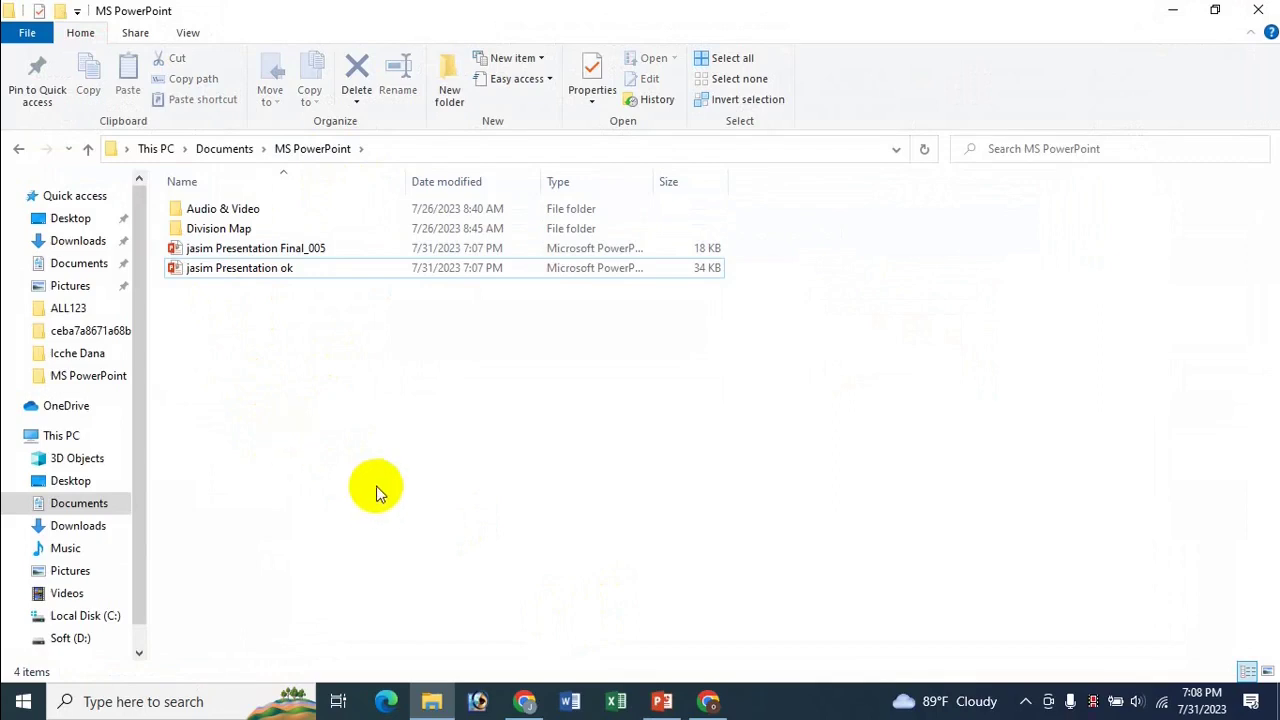
Step: Load jasim Presentation Final_005 from Documents\MS PowerPoint using File > Open > Computer > Browse
left_click(660, 705)
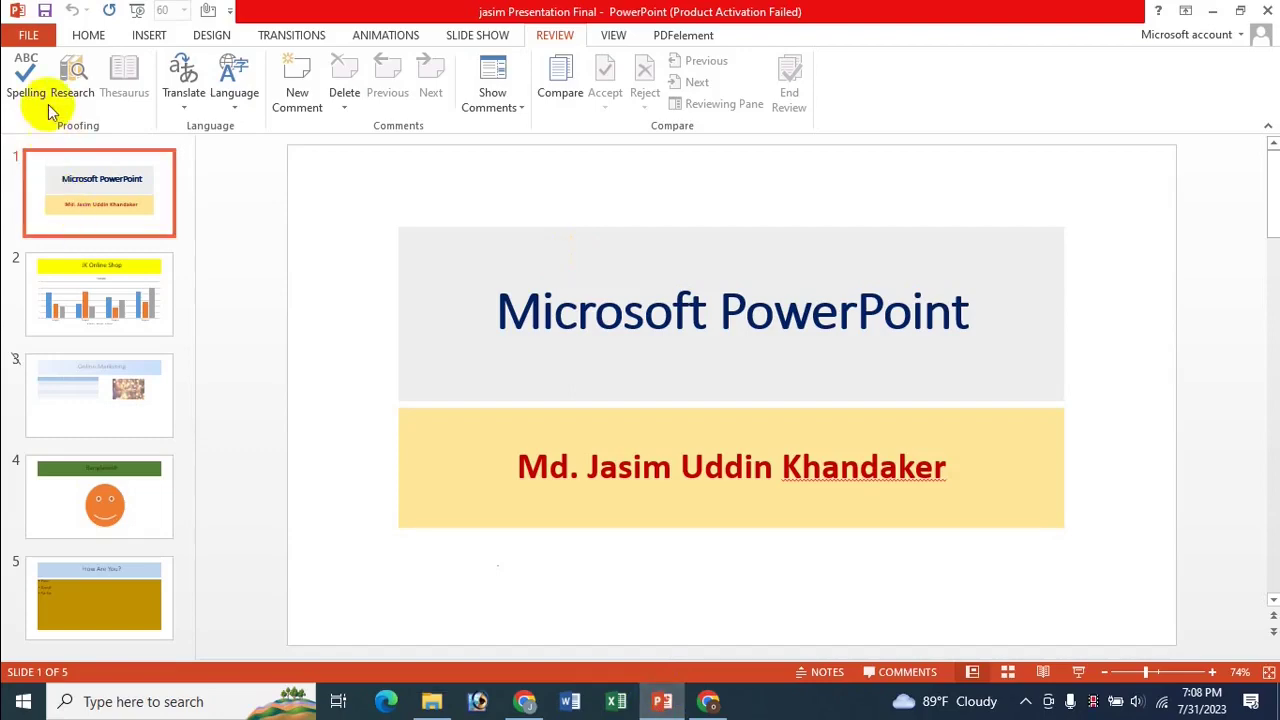
left_click(28, 34)
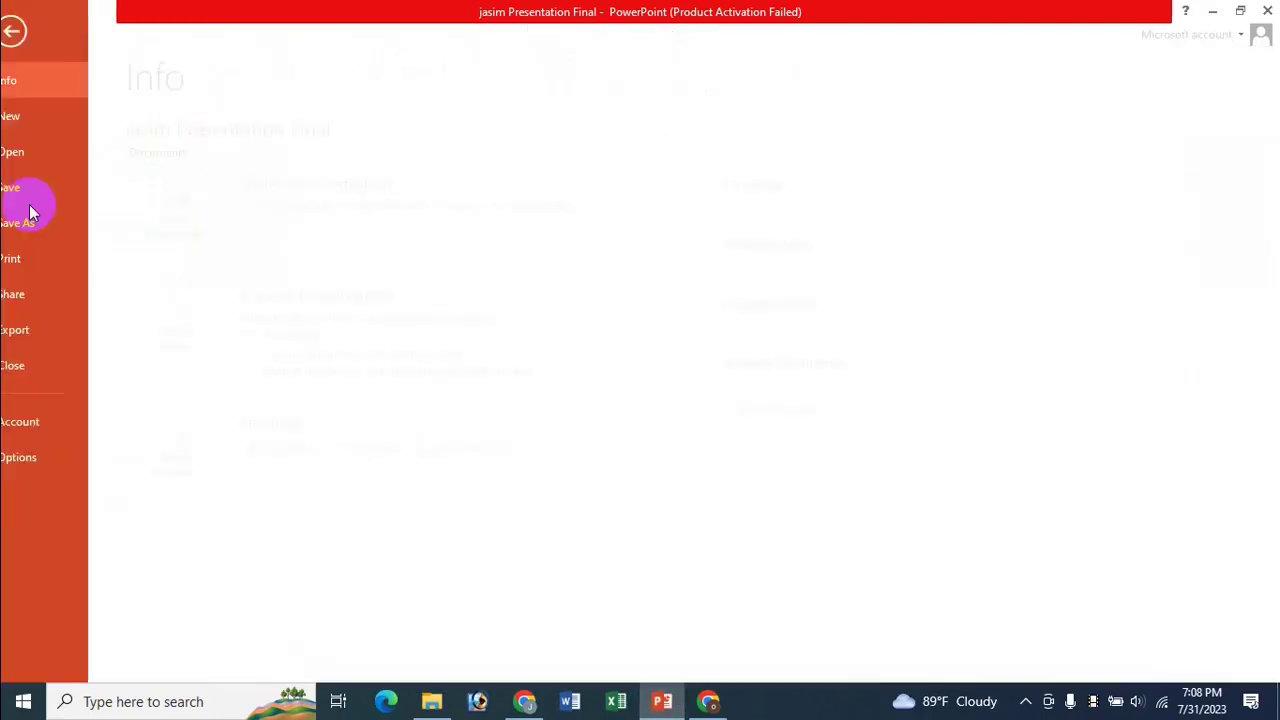
left_click(50, 155)
left_click(273, 259)
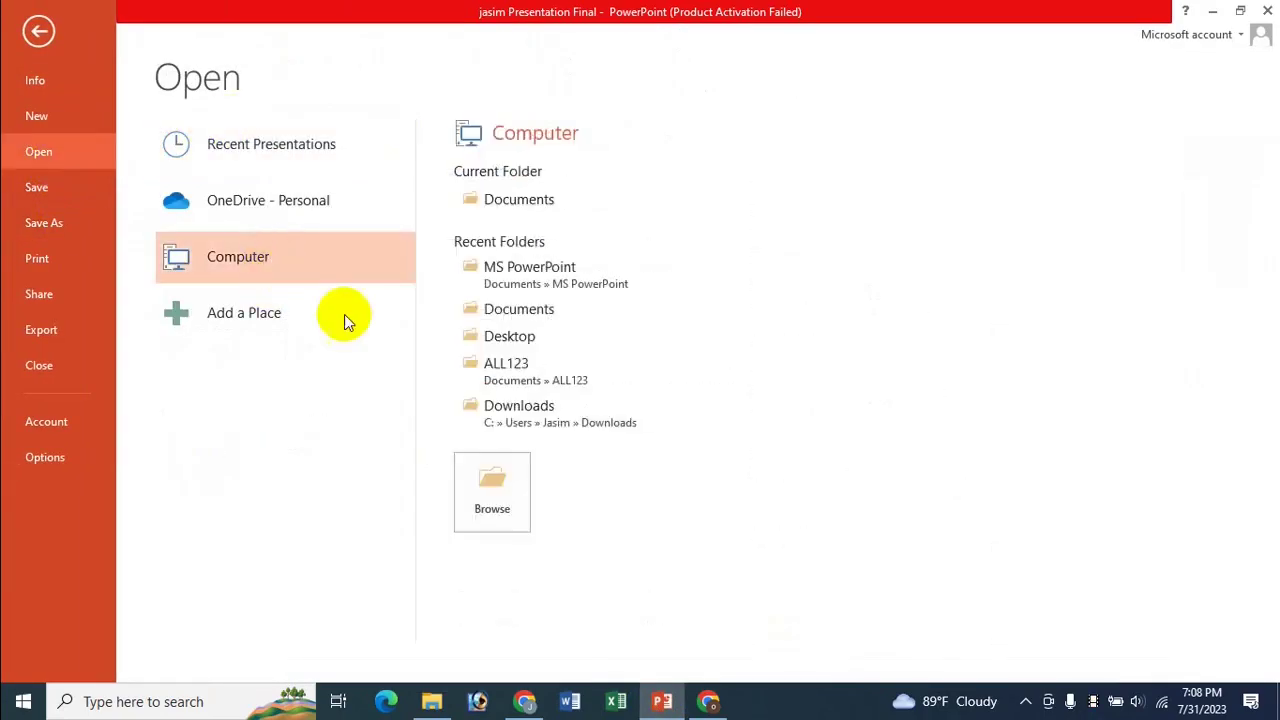
left_click(504, 481)
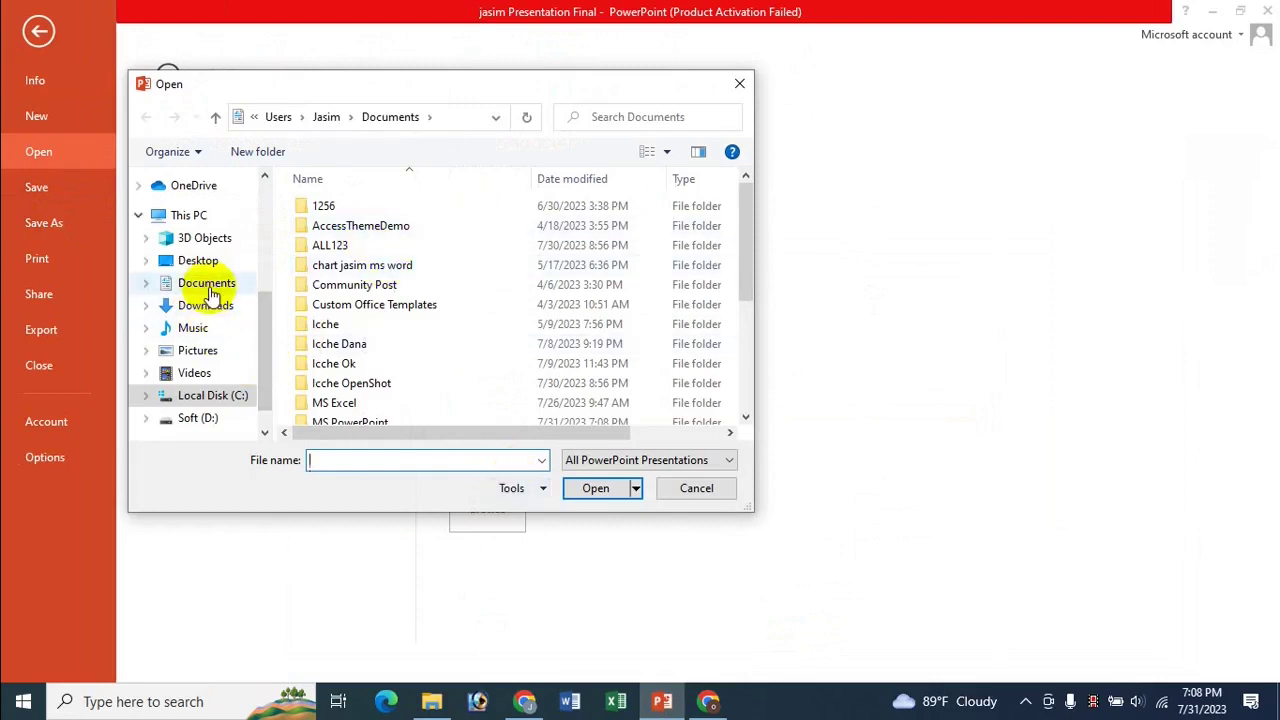
left_click(206, 284)
mouse_move(741, 207)
left_mouse_down()
mouse_move(752, 336)
mouse_move(757, 296)
left_mouse_up()
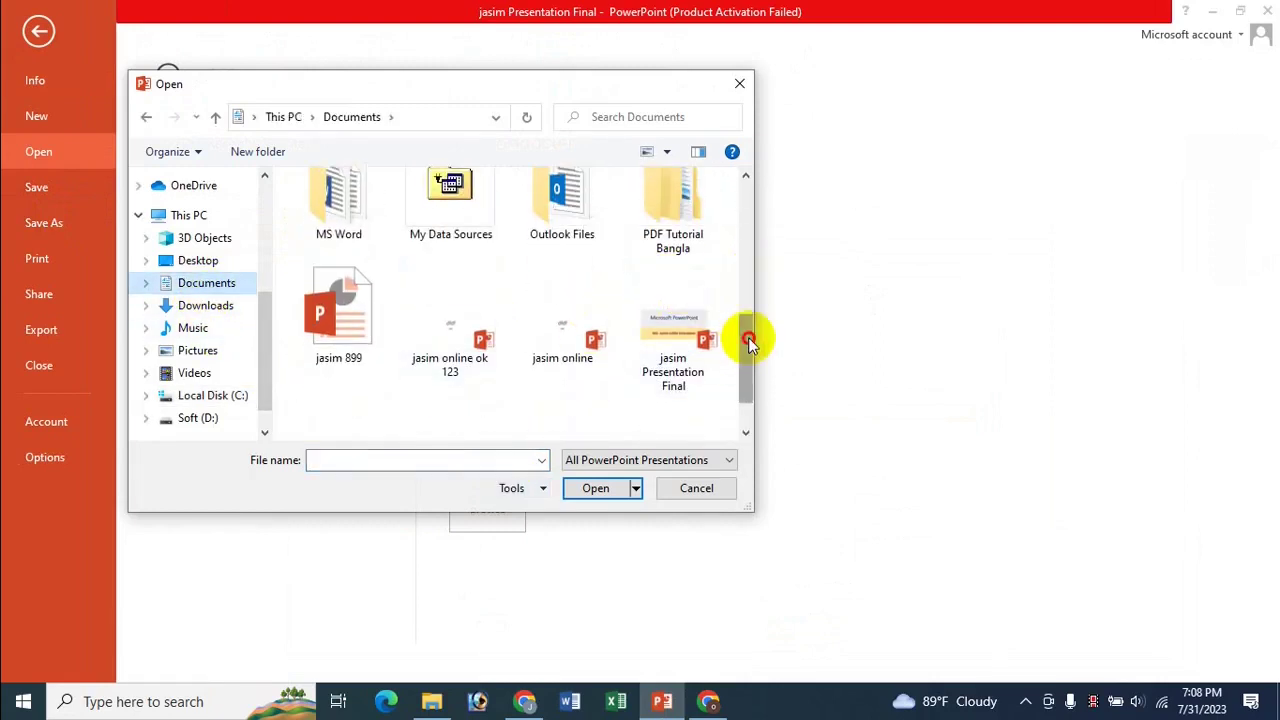
double_click(677, 212)
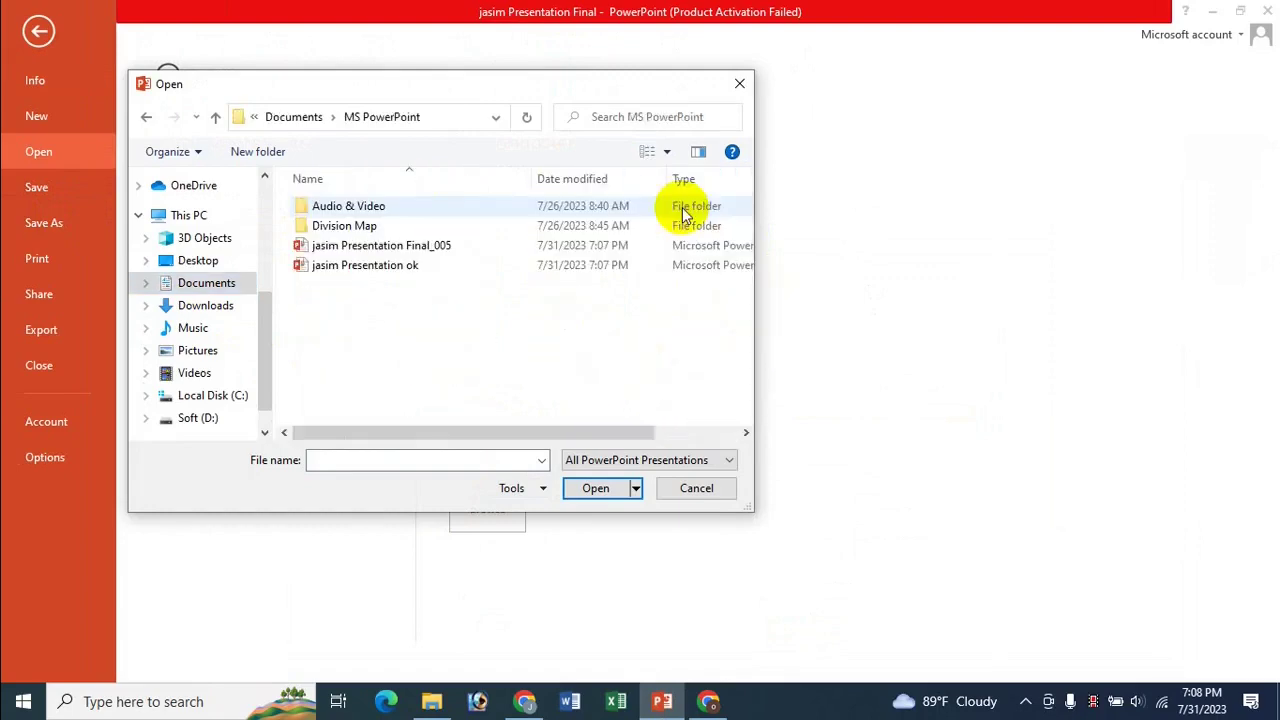
left_click(398, 247)
left_click(595, 488)
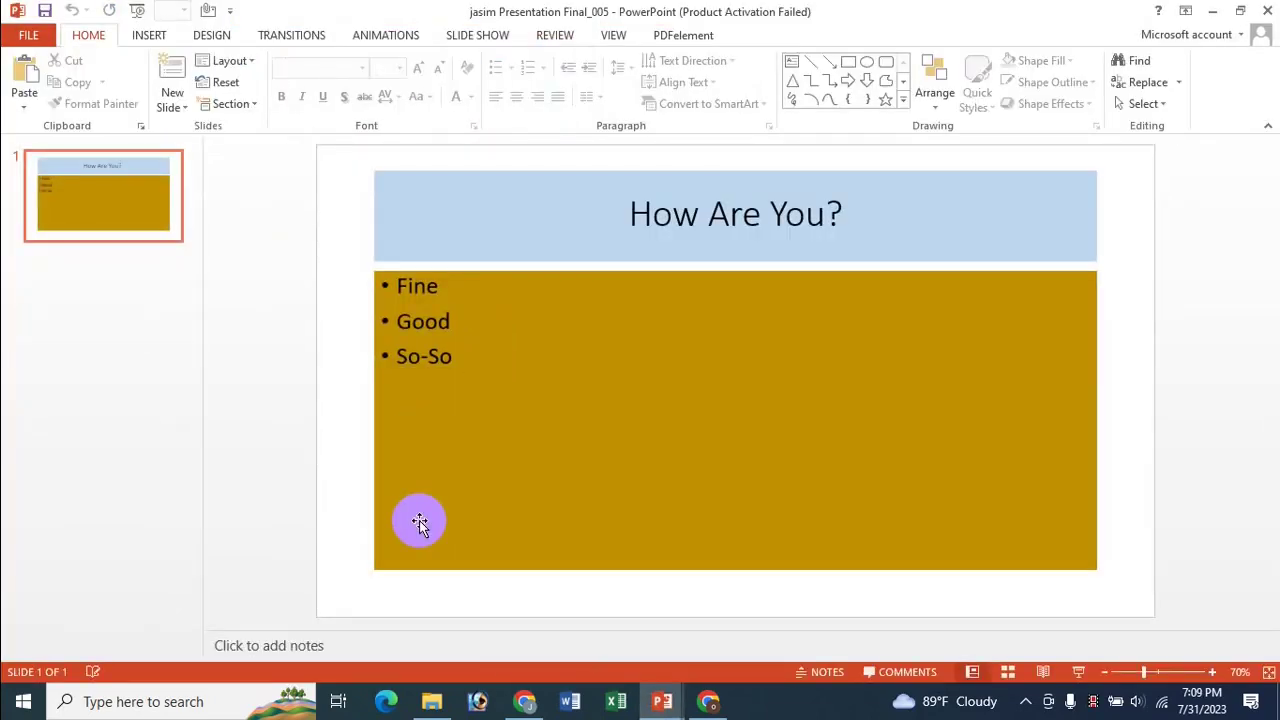
left_click(537, 708)
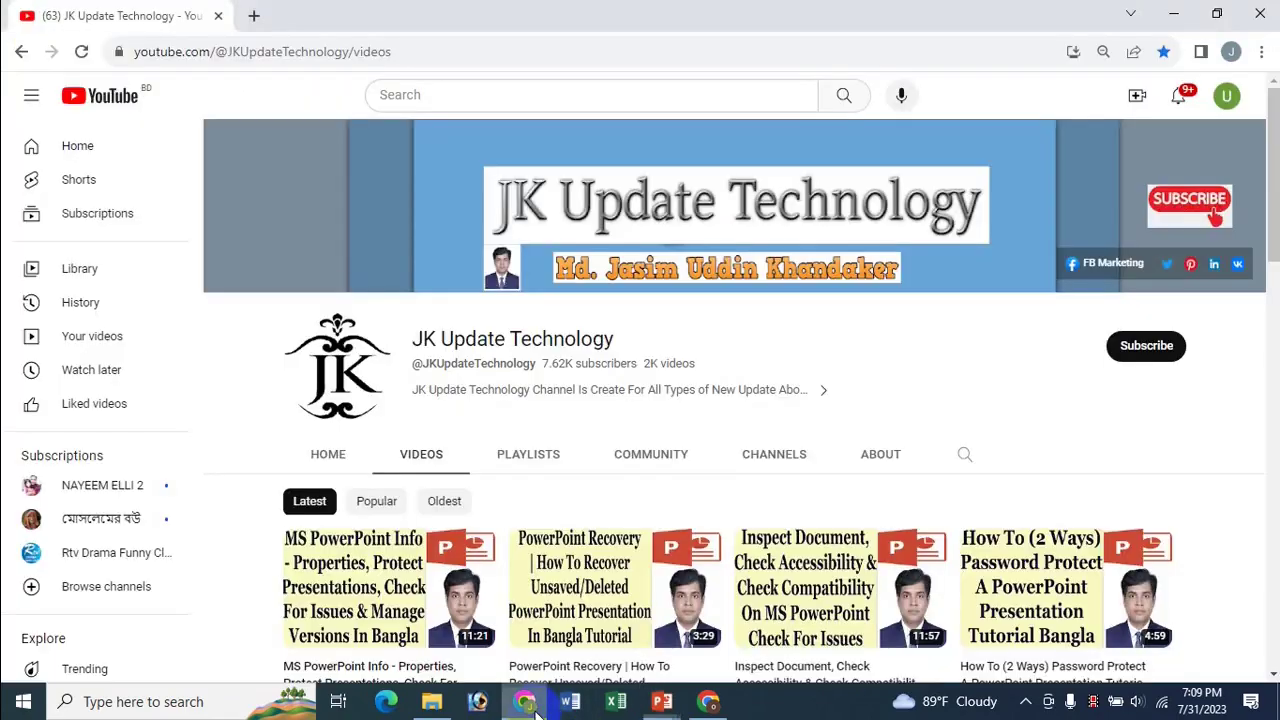